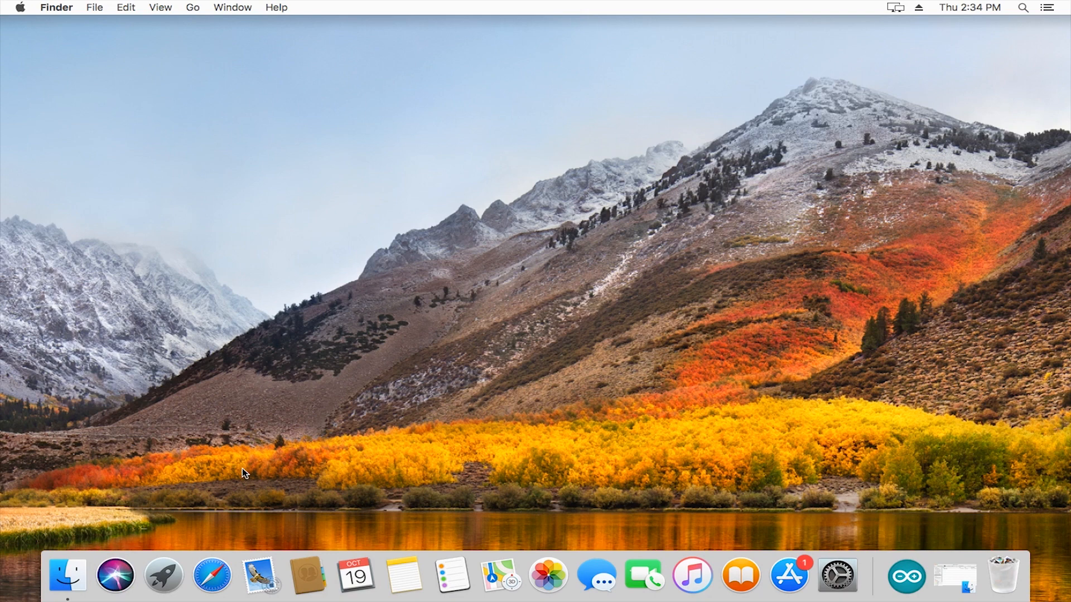
Step: Launch Safari, go to arduino.cc and reach its Software download page
left_click(211, 575)
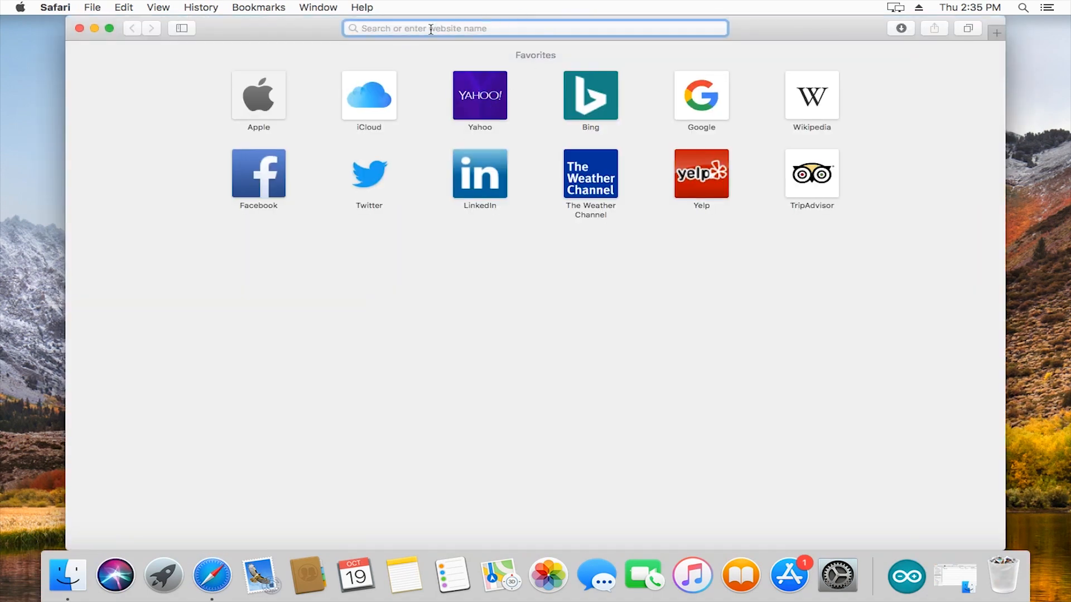
type("arduino")
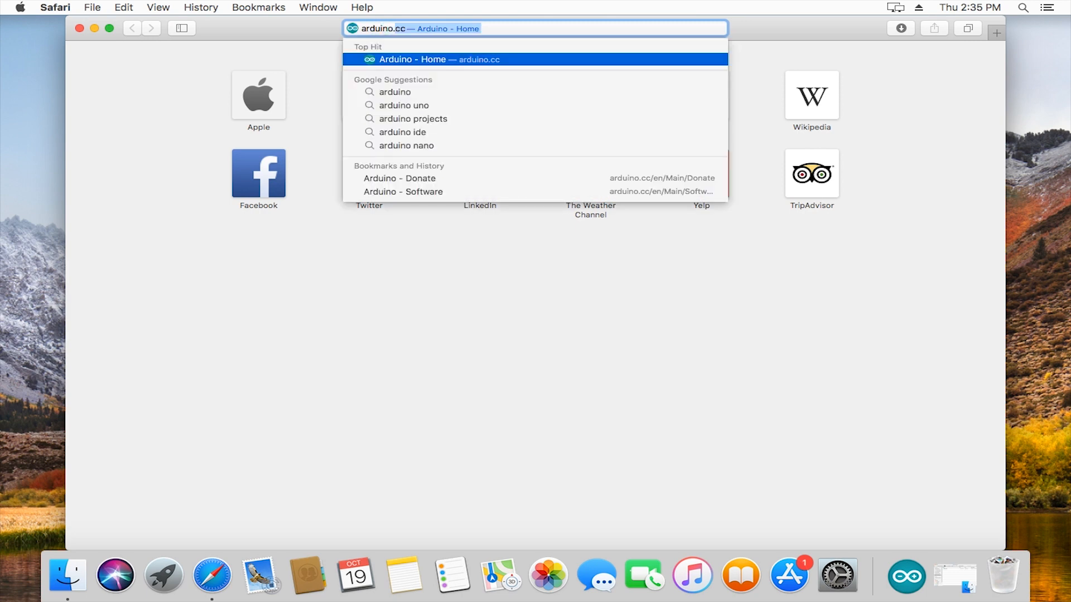
type(".cc")
key("Return")
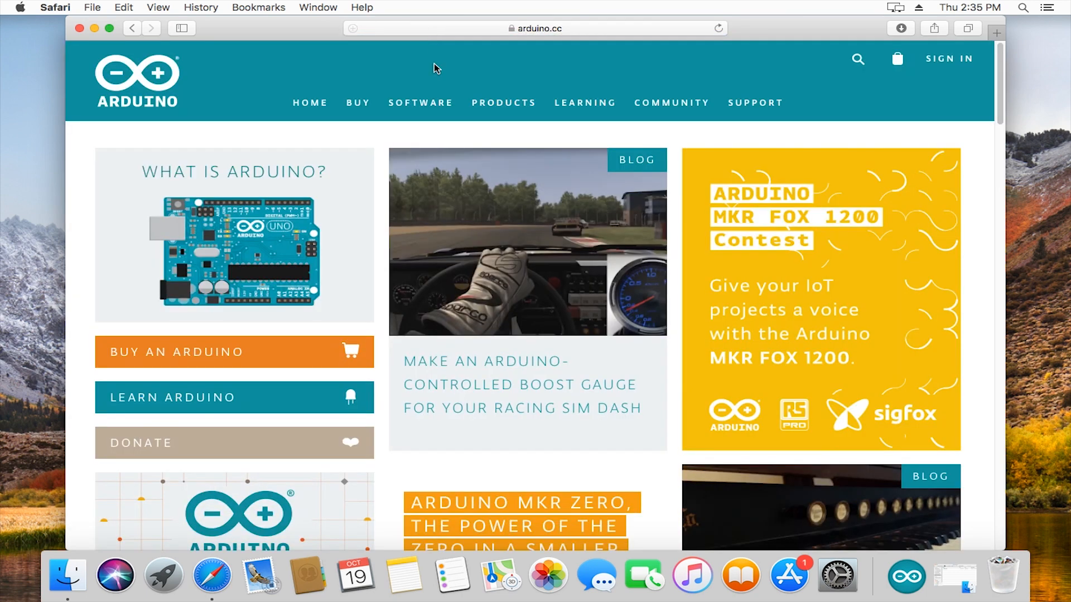
left_click(410, 116)
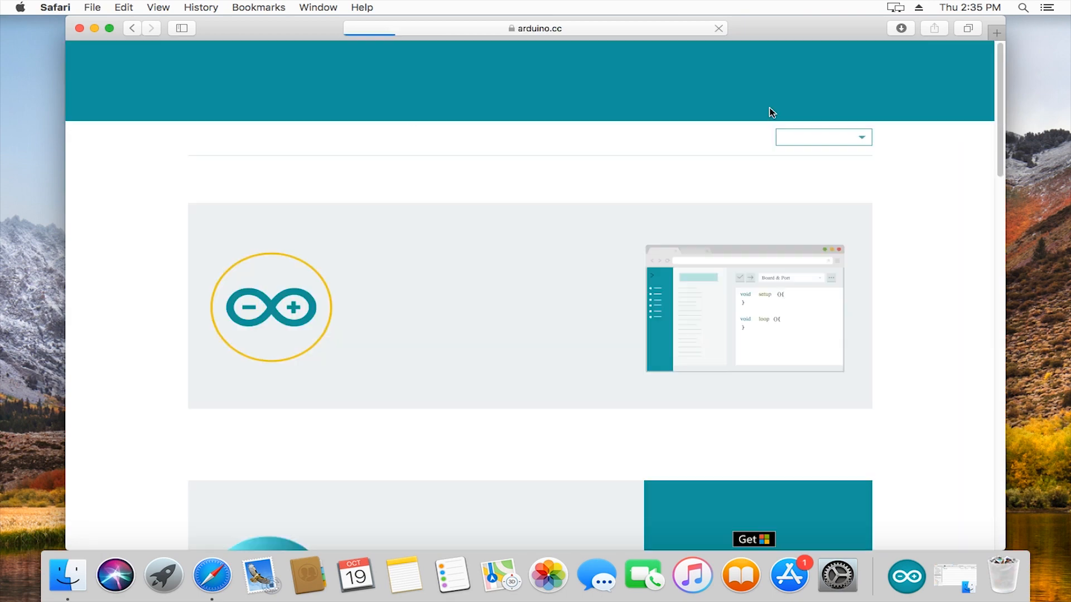
left_click_drag(1001, 102, 1003, 165)
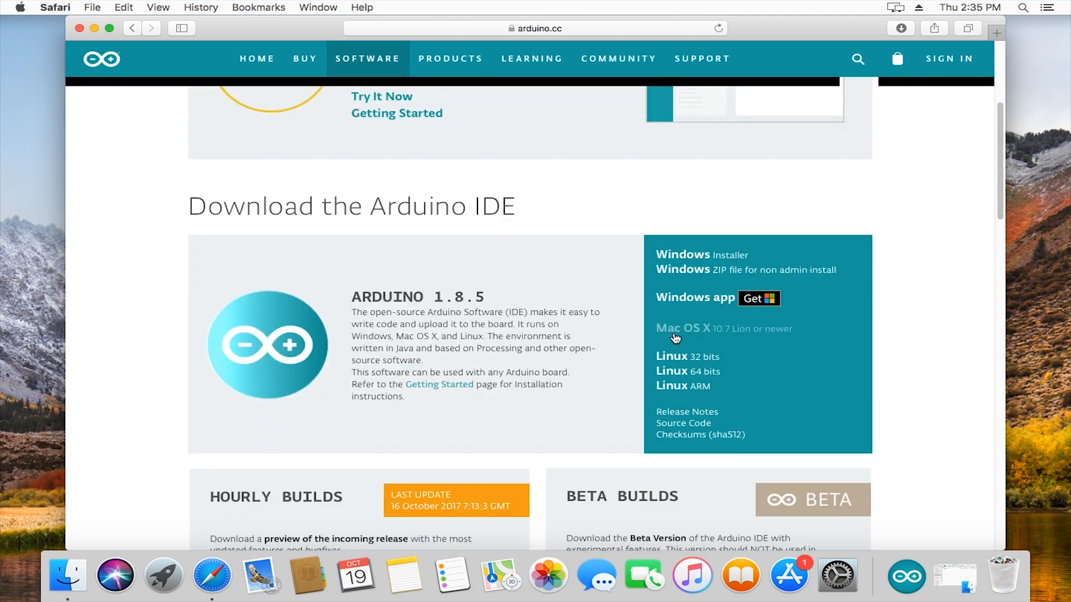
Step: Download the Arduino IDE for Mac OS X via Just Download and show the Downloads stack
left_click_drag(204, 208, 513, 211)
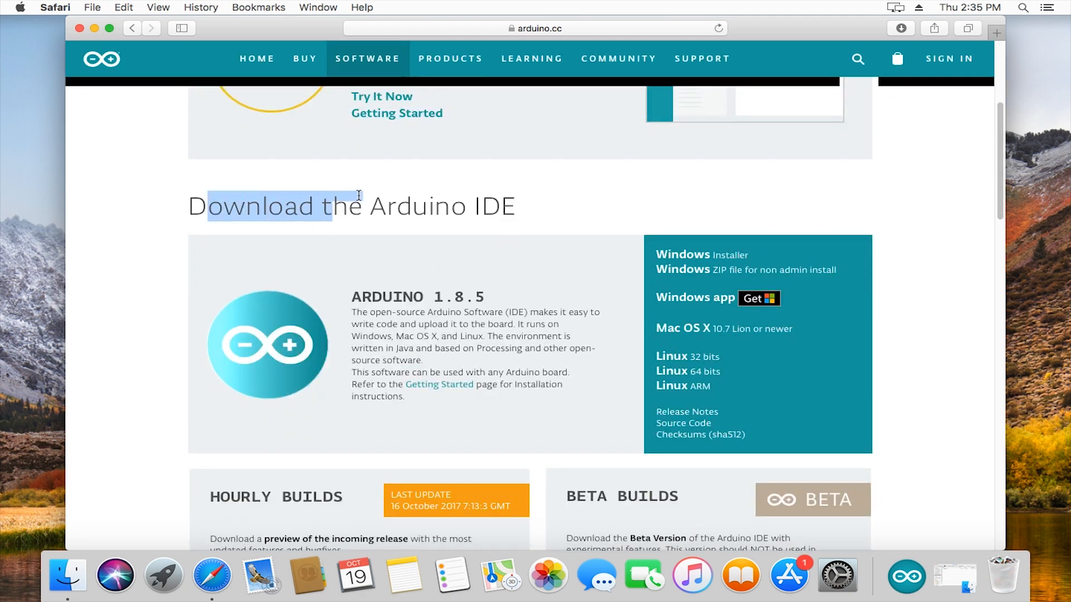
left_click(556, 276)
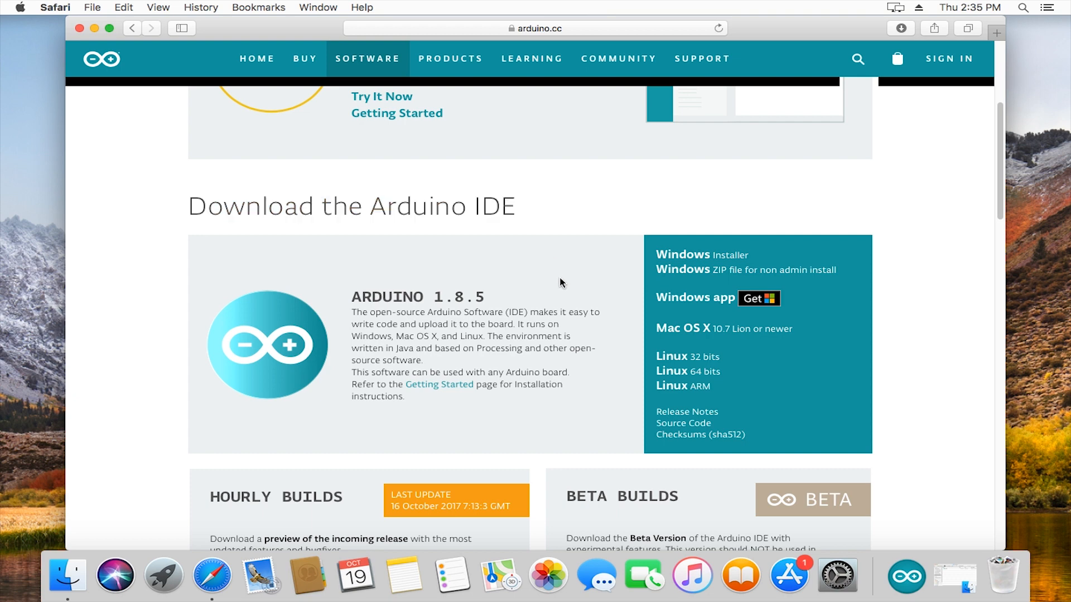
left_click(735, 333)
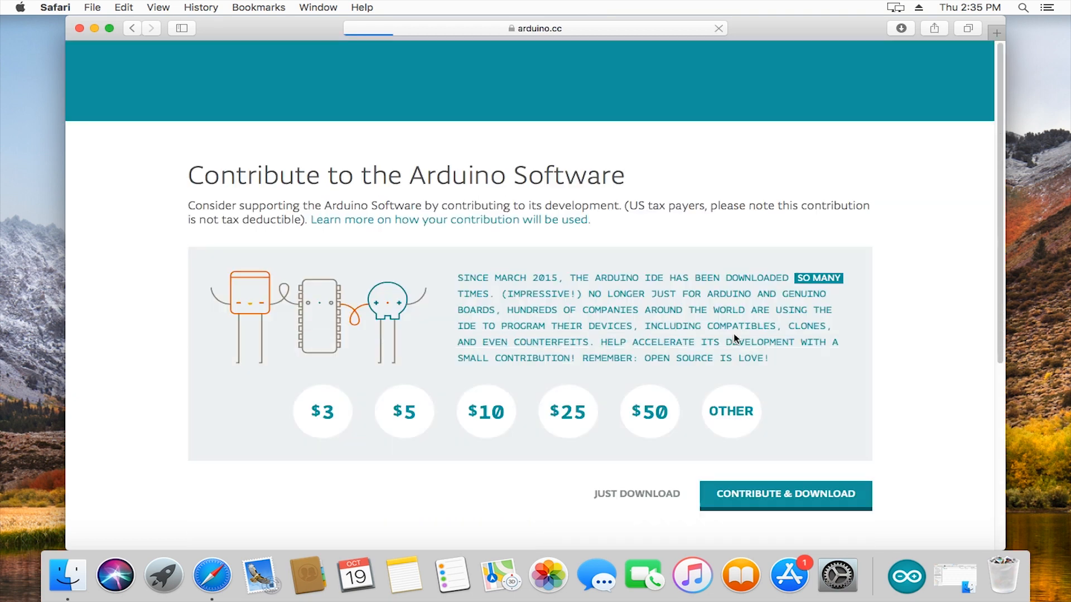
left_click(656, 492)
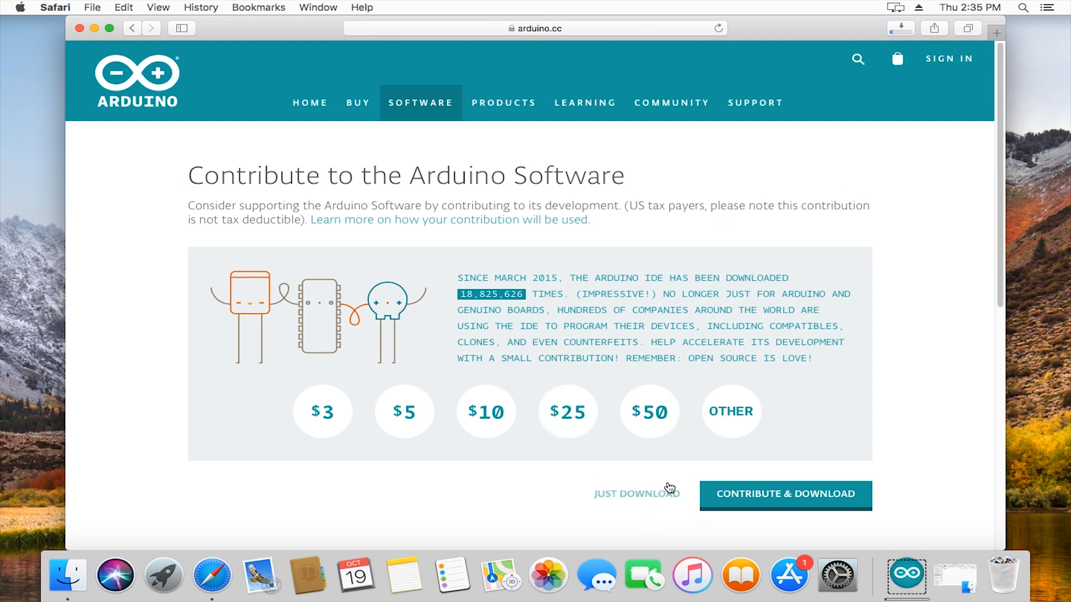
left_click(905, 576)
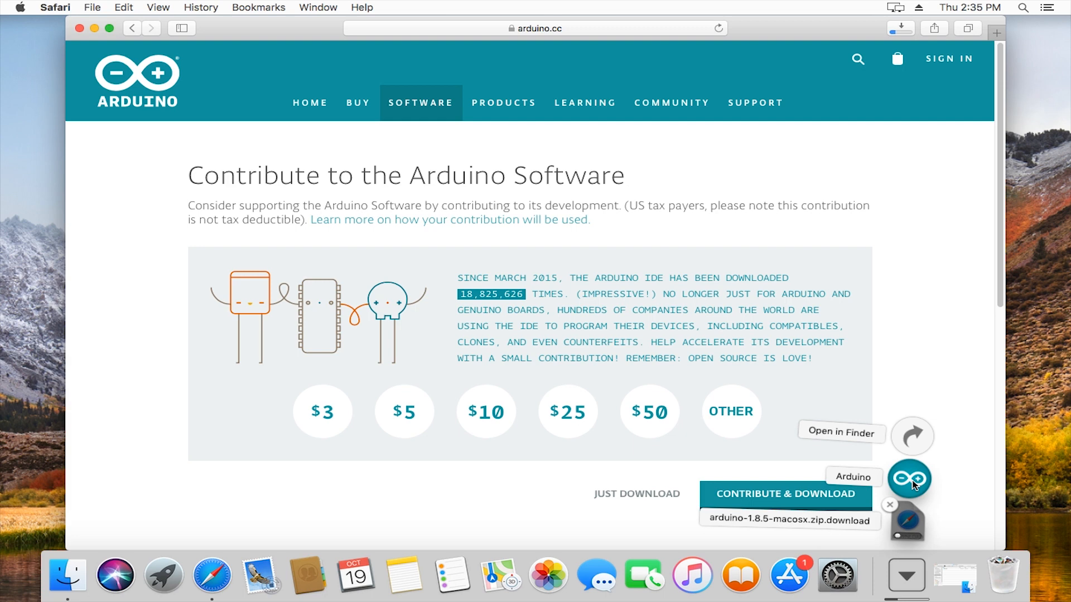
Step: Close Safari and allow the downloaded Arduino app to open, reaching a new blank sketch
left_click(79, 28)
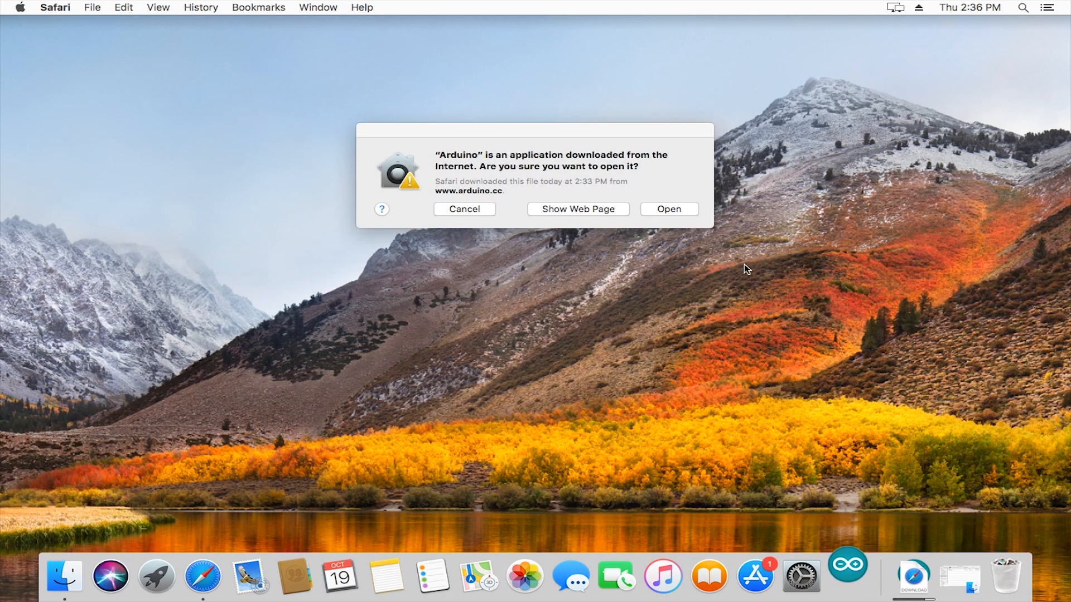
left_click(669, 216)
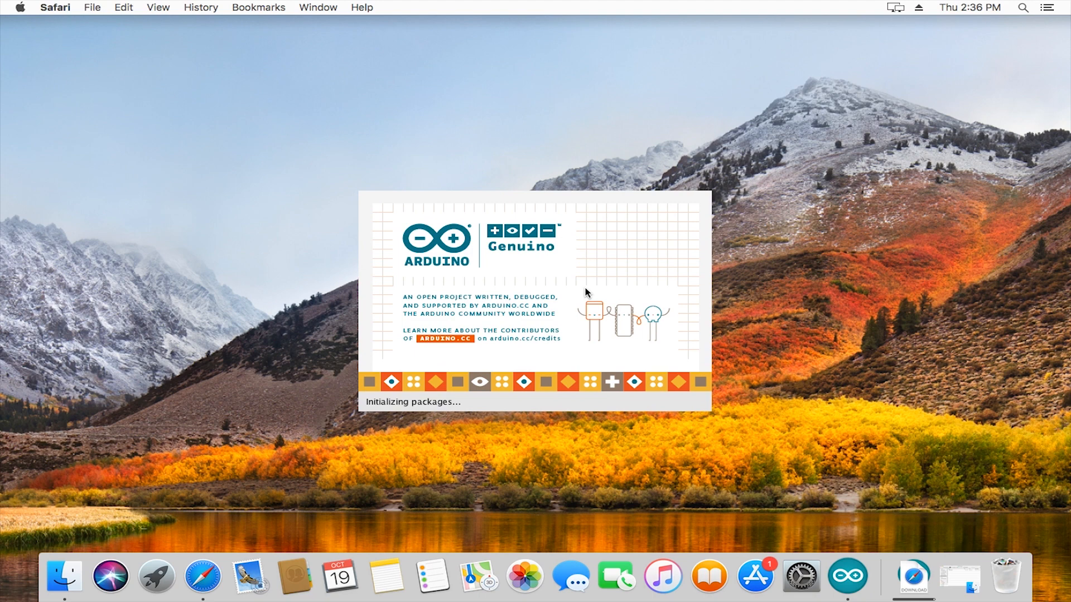
left_click(831, 349)
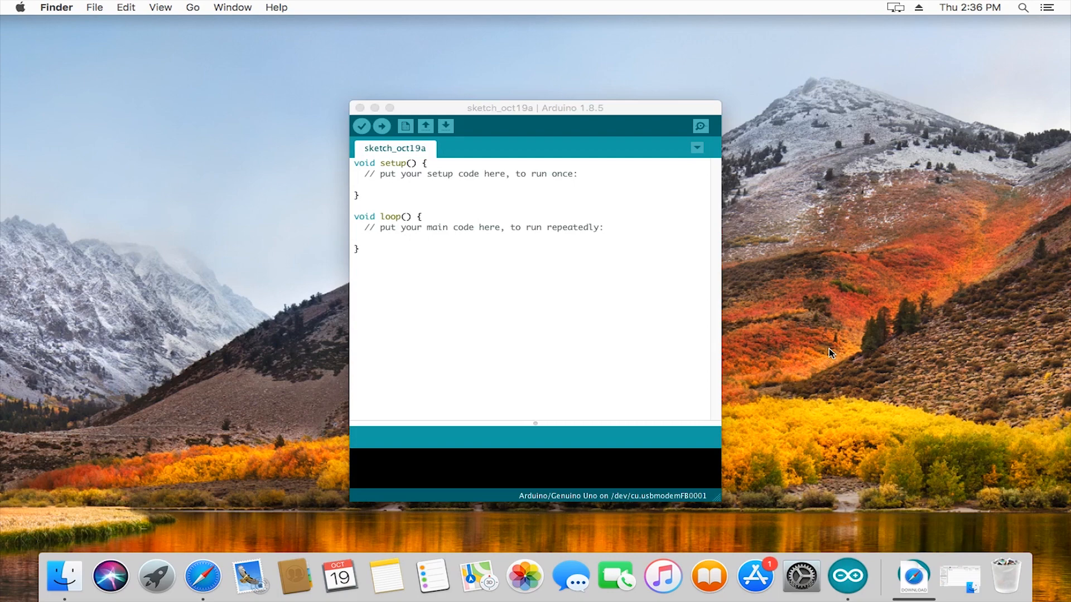
left_click(606, 250)
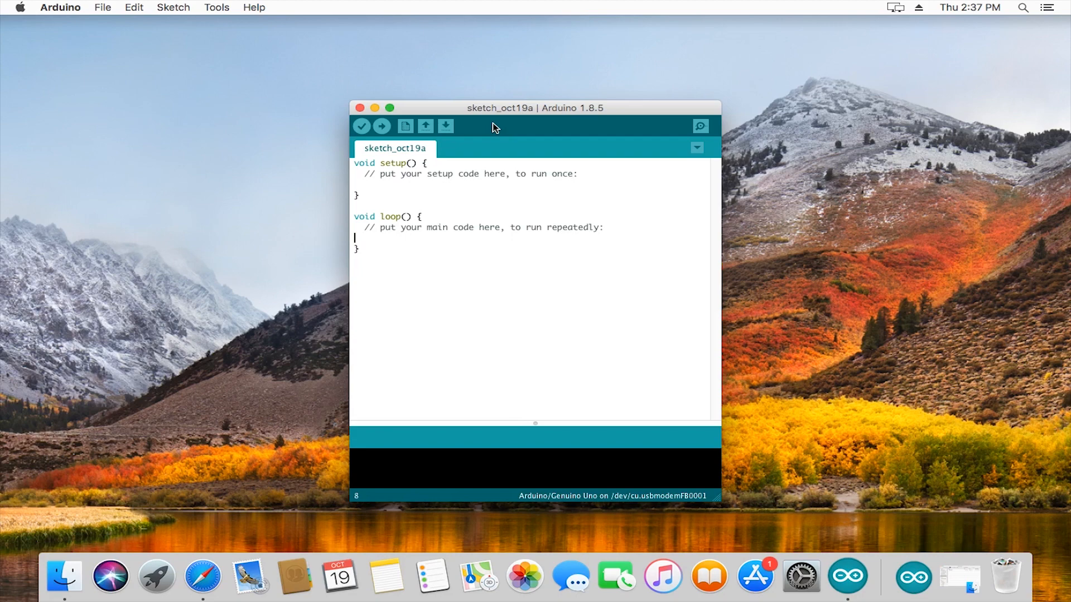
left_click_drag(507, 108, 518, 110)
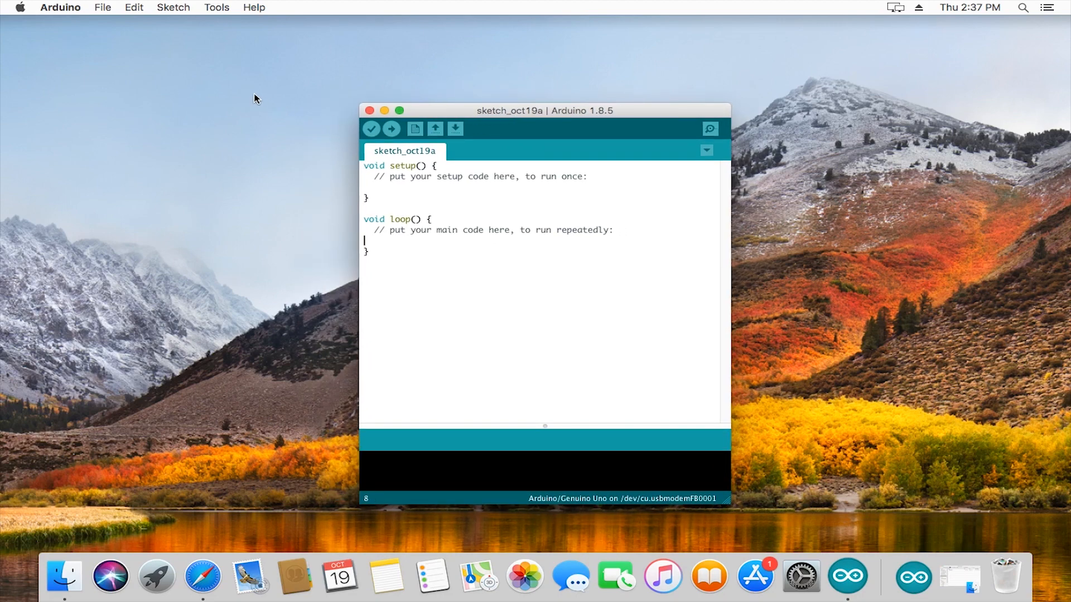
Step: In Preferences, enable Display line numbers and start changing the editor font size from 12 to 16
left_click(68, 9)
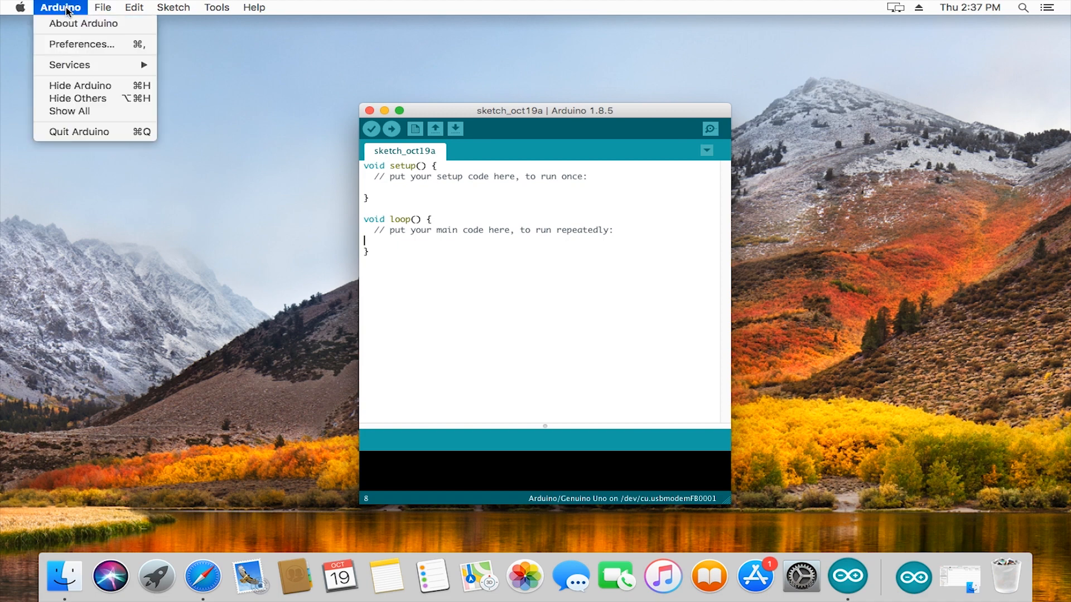
left_click(66, 45)
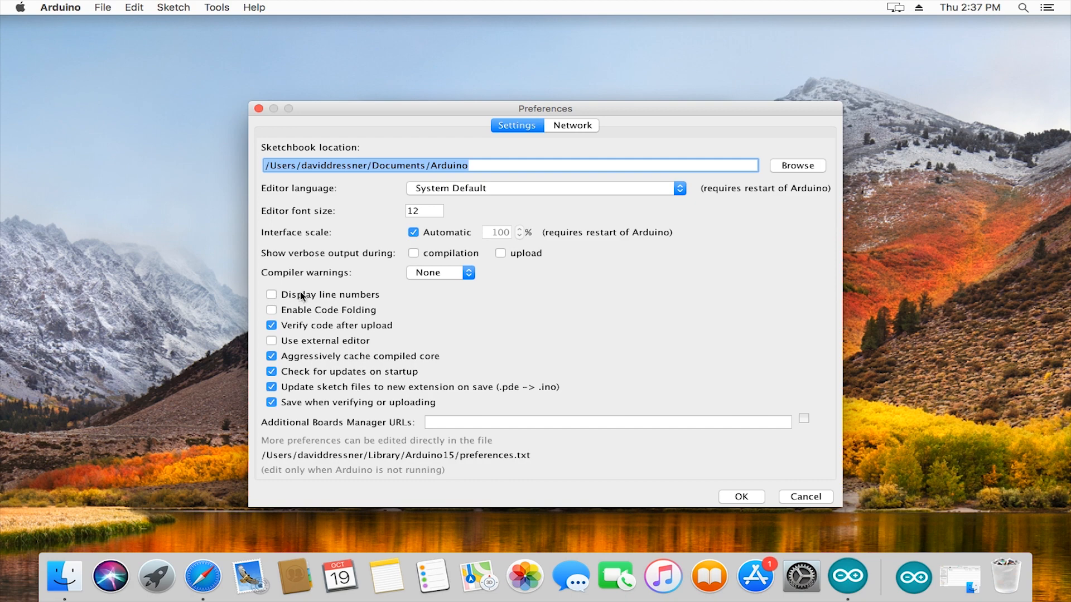
left_click(272, 295)
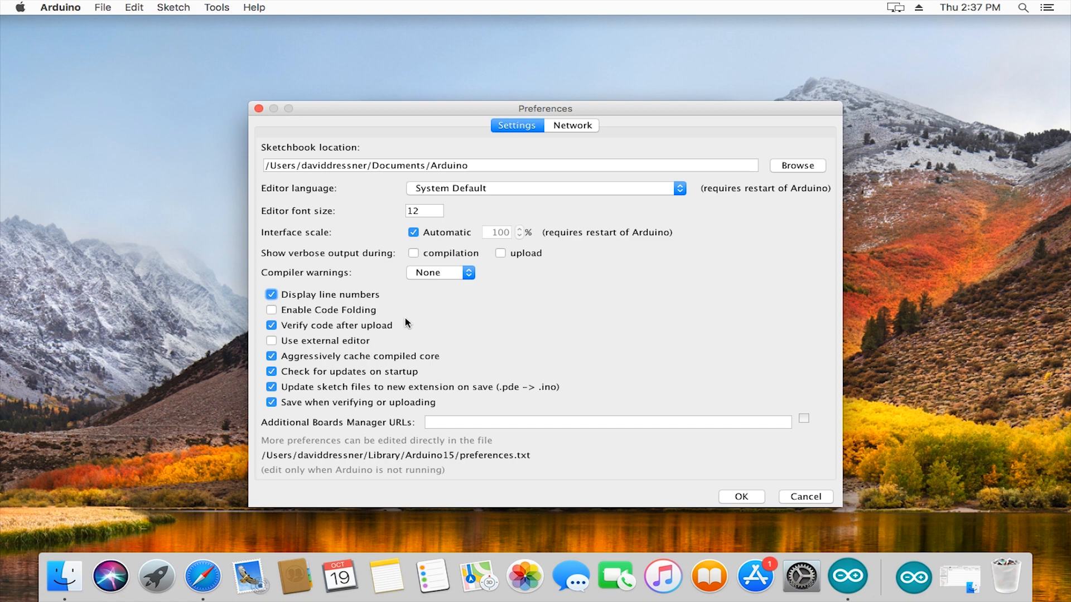
double_click(436, 211)
left_click(426, 217)
key("BackSpace")
type("6")
Step: Apply the preferences, then move the sketch window up-left and enlarge it
left_click(740, 497)
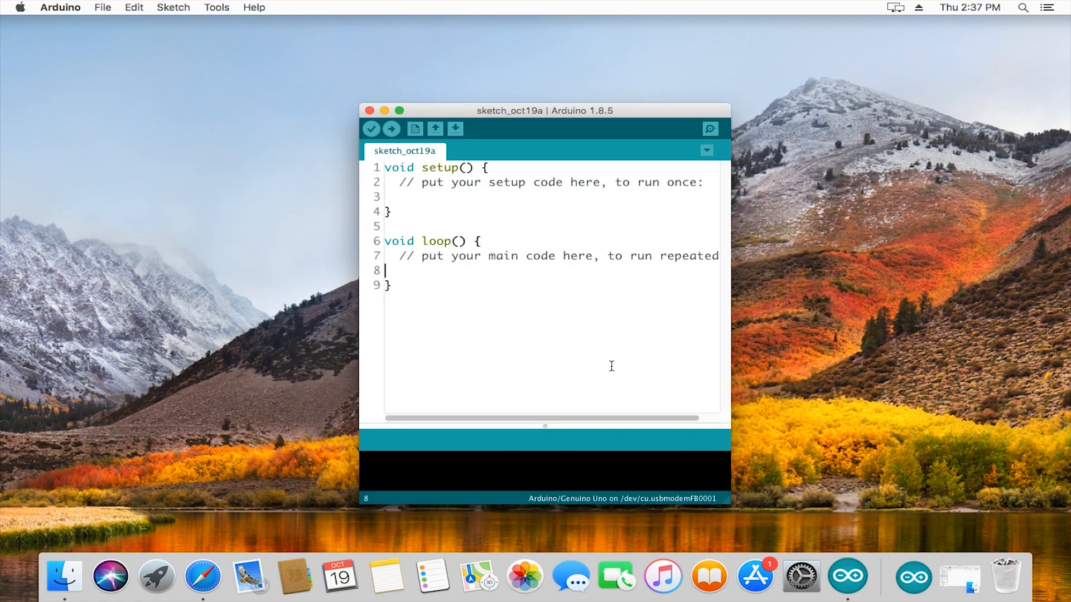
left_click_drag(484, 113, 298, 80)
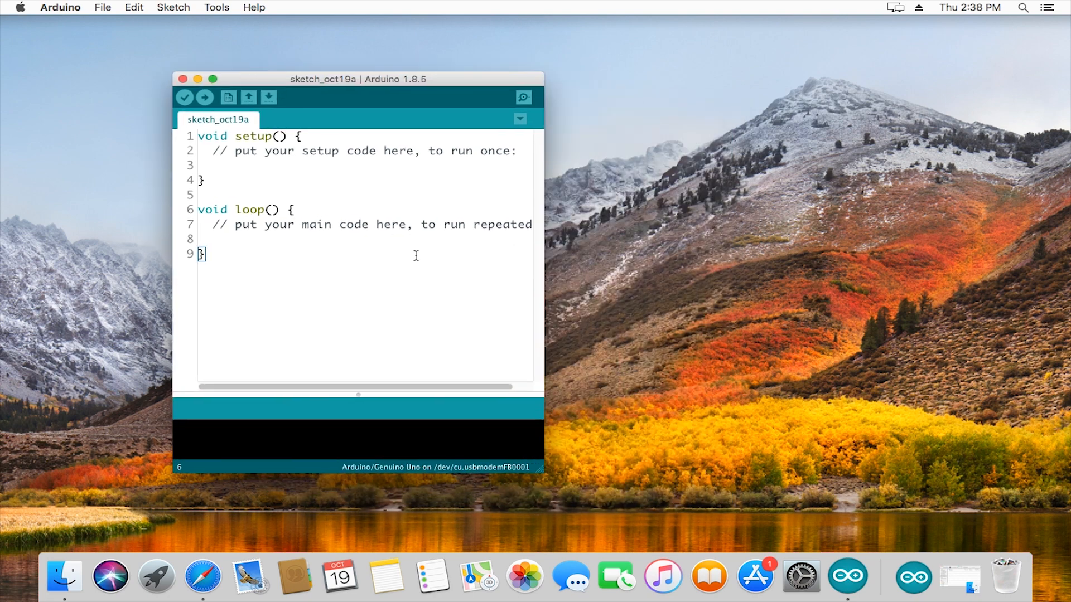
left_click_drag(542, 473, 754, 483)
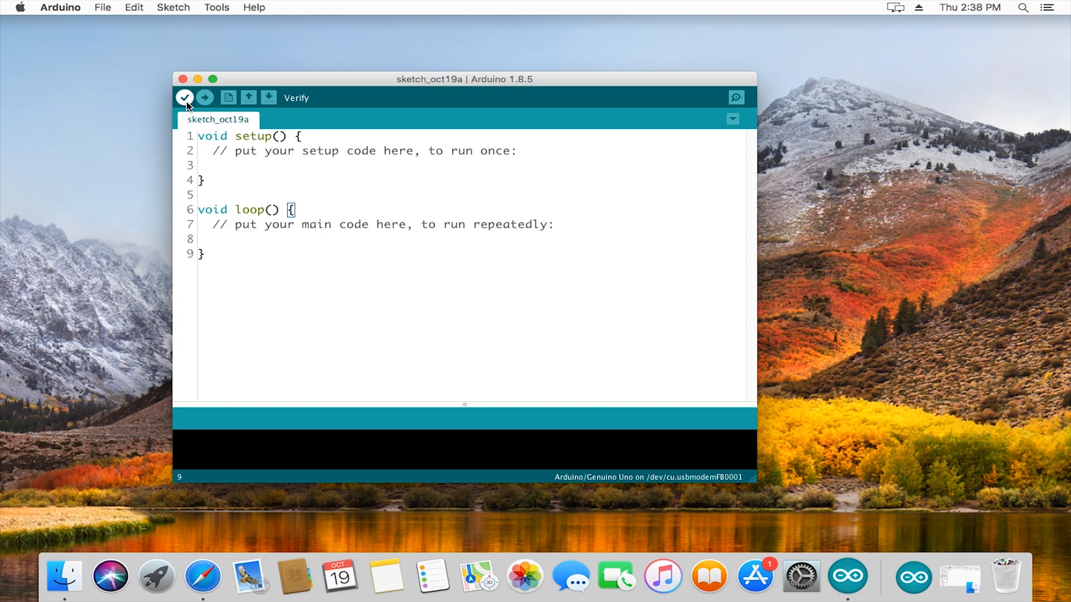
Step: Attempt a verify with junk text in setup, then delete the junk on line 3 to restore the empty sketch
left_click(236, 168)
type("oikjhpep5ohpeorg")
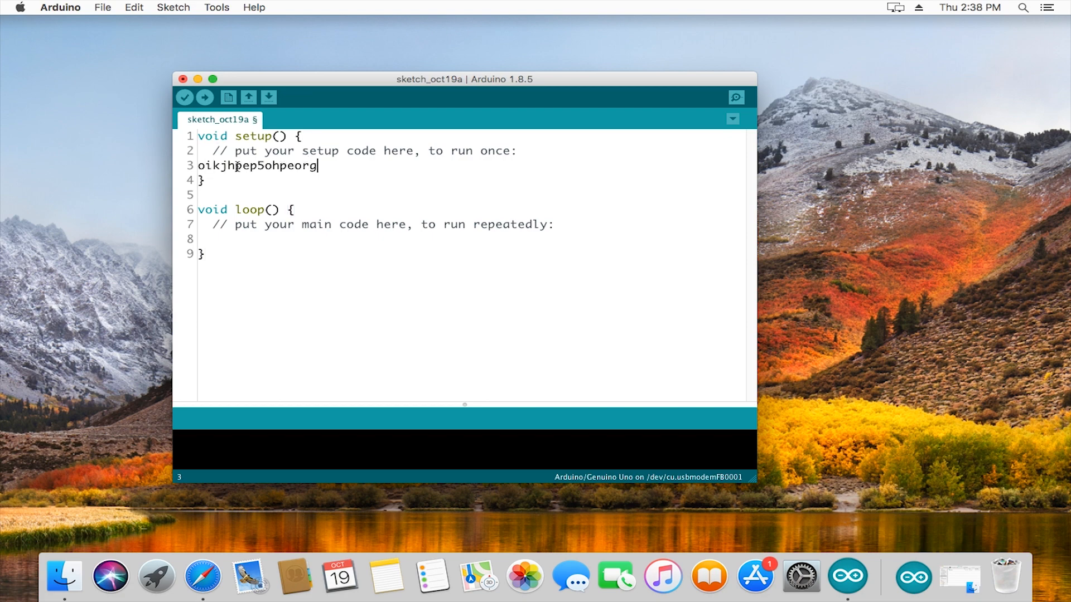
left_click(189, 101)
key("Return")
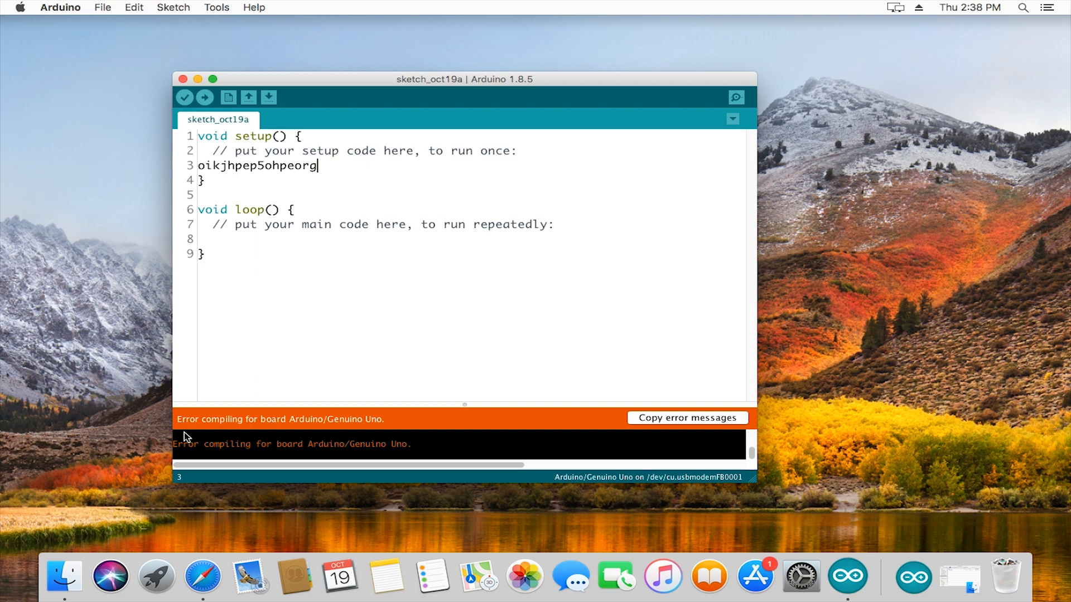
left_click_drag(345, 166, 195, 168)
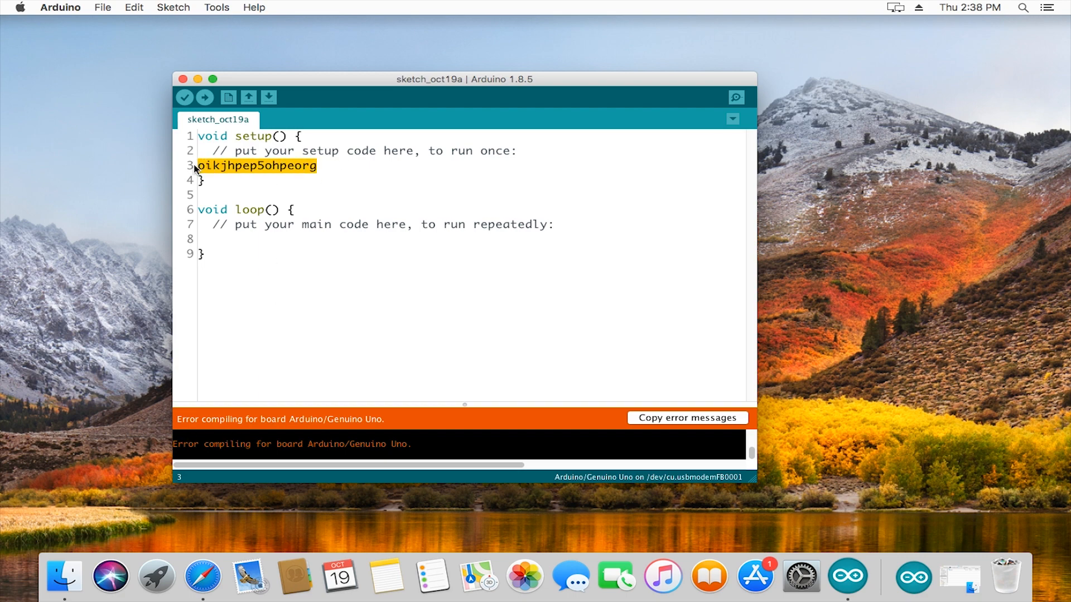
key("BackSpace")
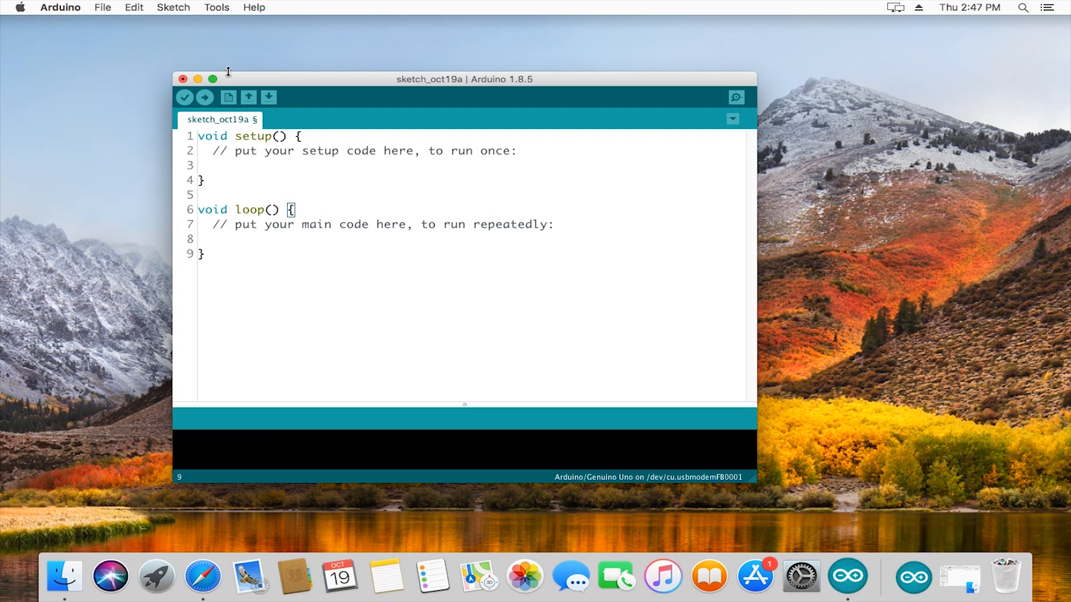
Step: Open File > Examples > 01.Basics > Blink and reposition its new window
left_click(102, 8)
mouse_move(127, 74)
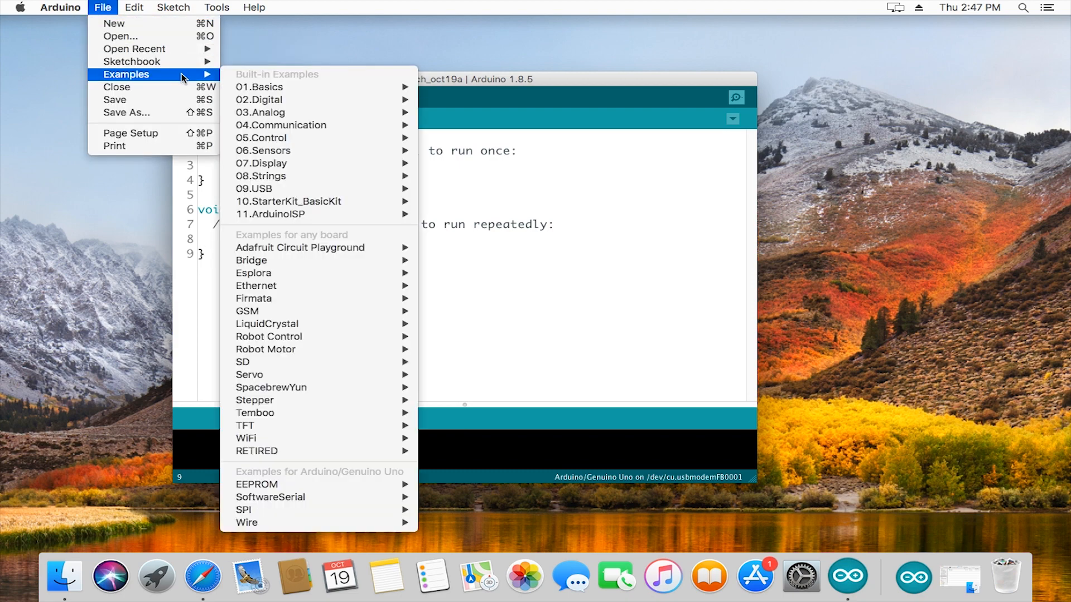
mouse_move(316, 87)
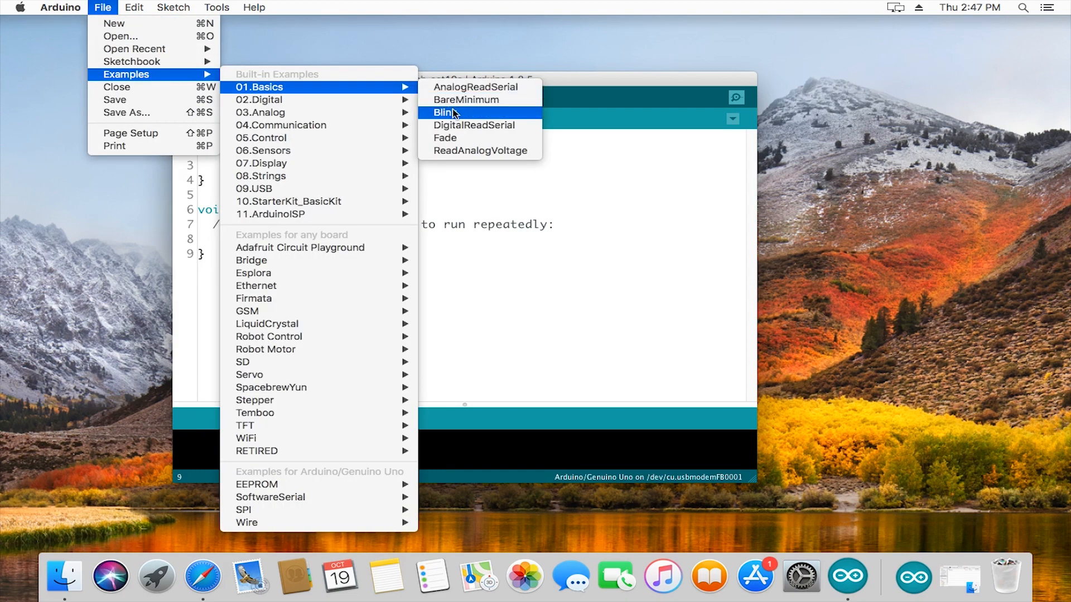
left_click(471, 113)
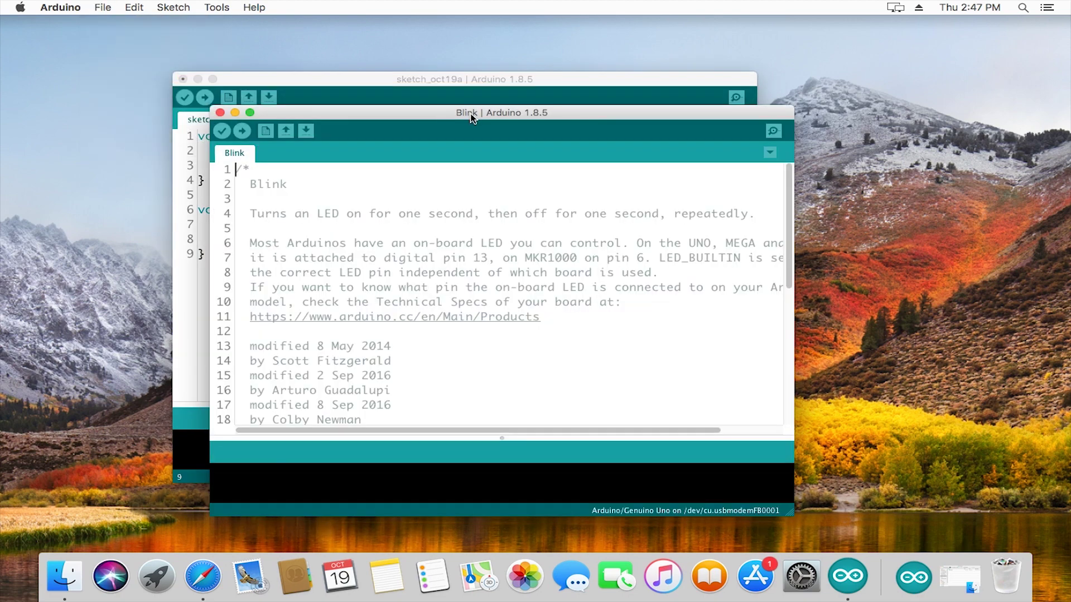
left_click_drag(470, 113, 478, 94)
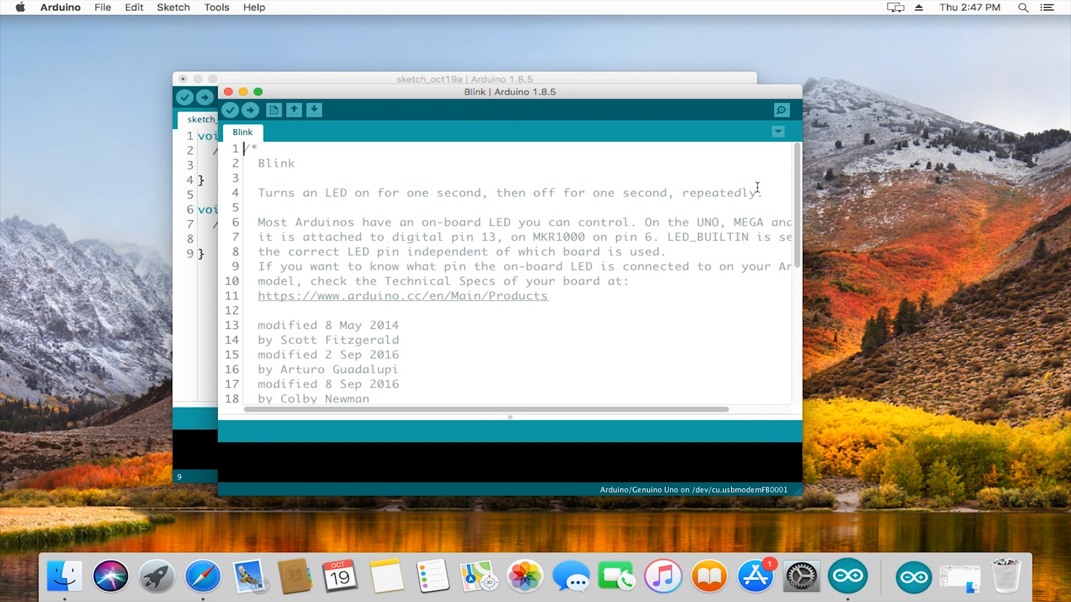
scroll(799, 195, "down", 10)
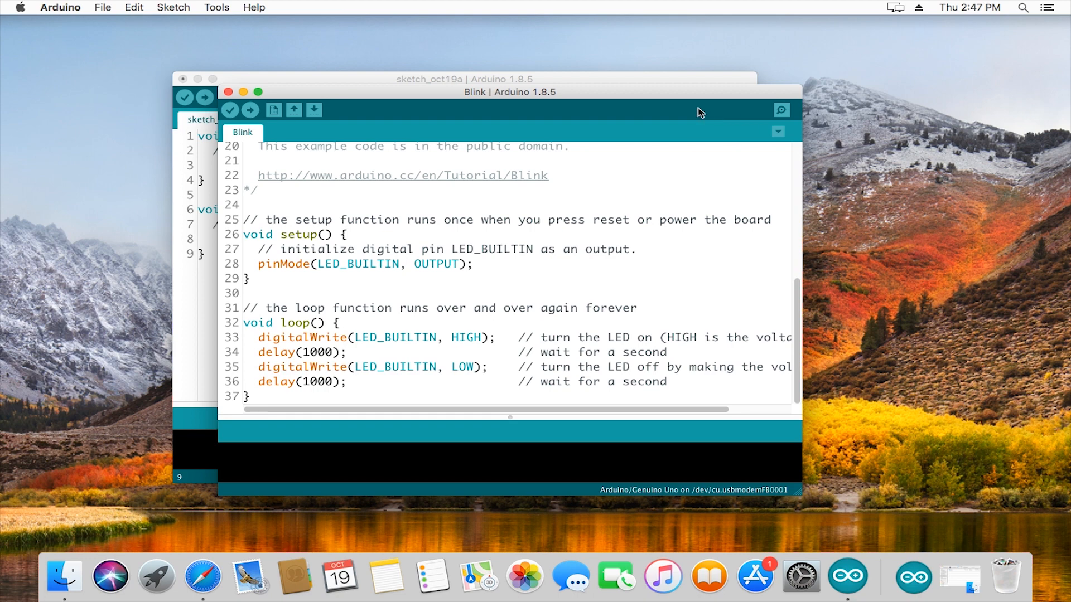
Step: In Tools, choose Arduino/Genuino Uno as the board and the Uno's /dev/cu.usbmodem port
left_click(215, 7)
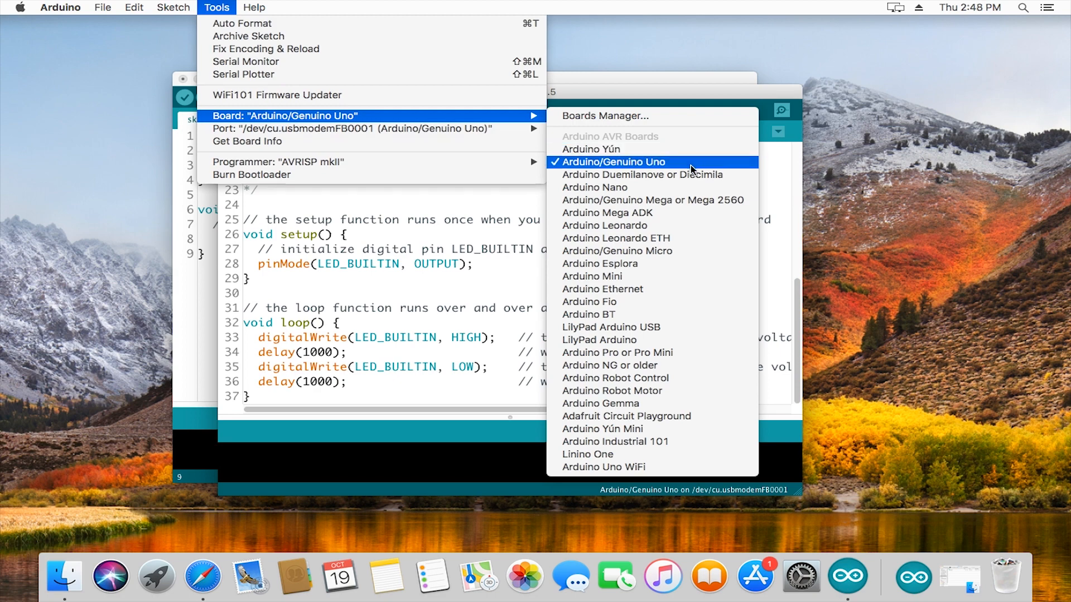
left_click(691, 166)
left_click(217, 8)
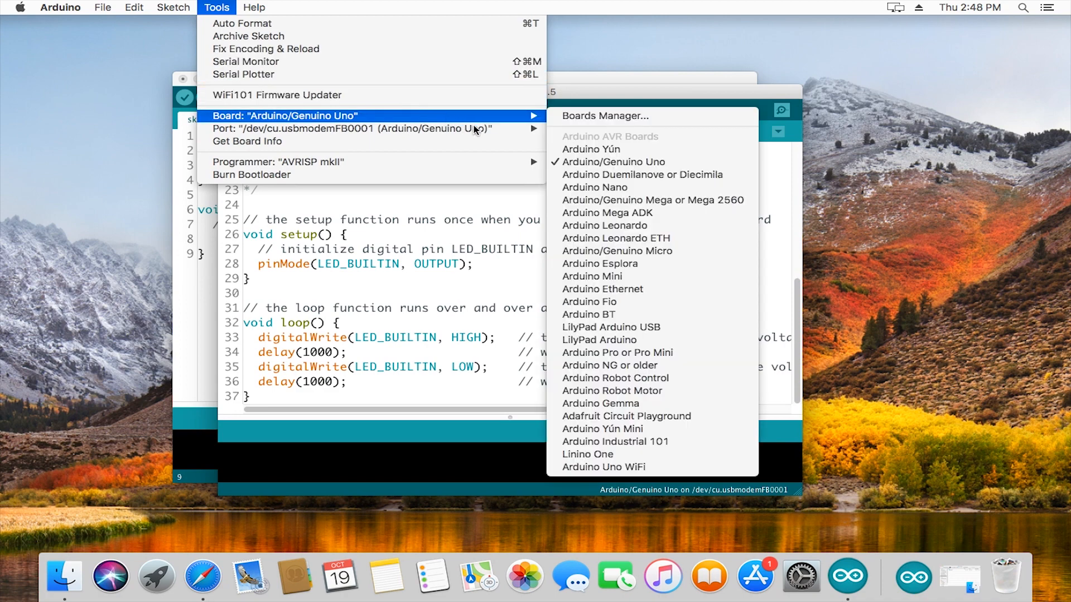
mouse_move(352, 128)
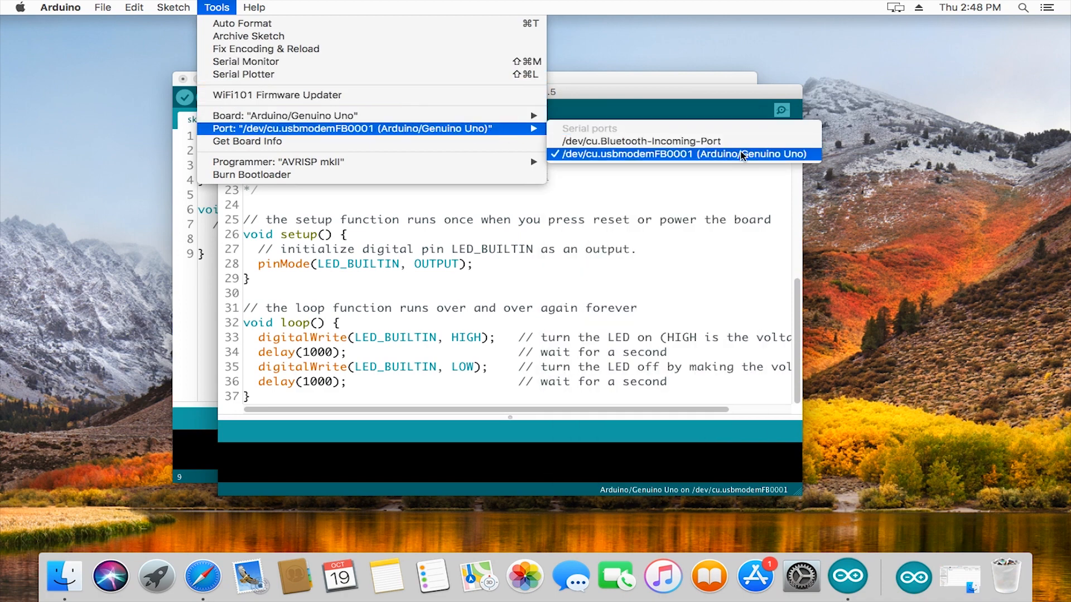
left_click(810, 152)
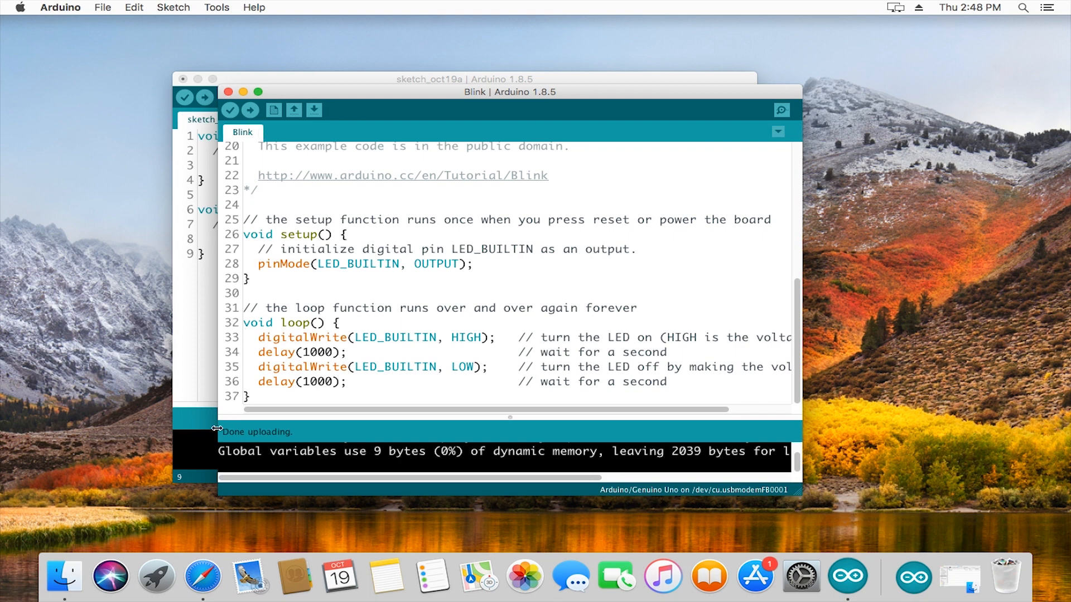
Step: Upload the Blink sketch to the Uno and wait for Done uploading
left_click(251, 112)
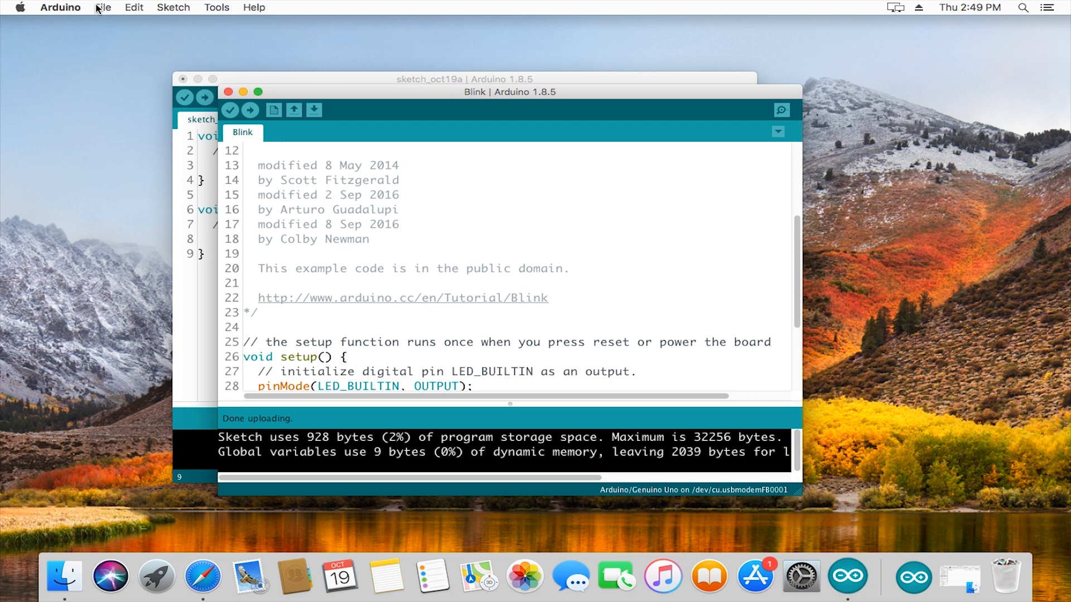
Step: Open the 01.Basics DigitalReadSerial example in its own window
left_click(97, 8)
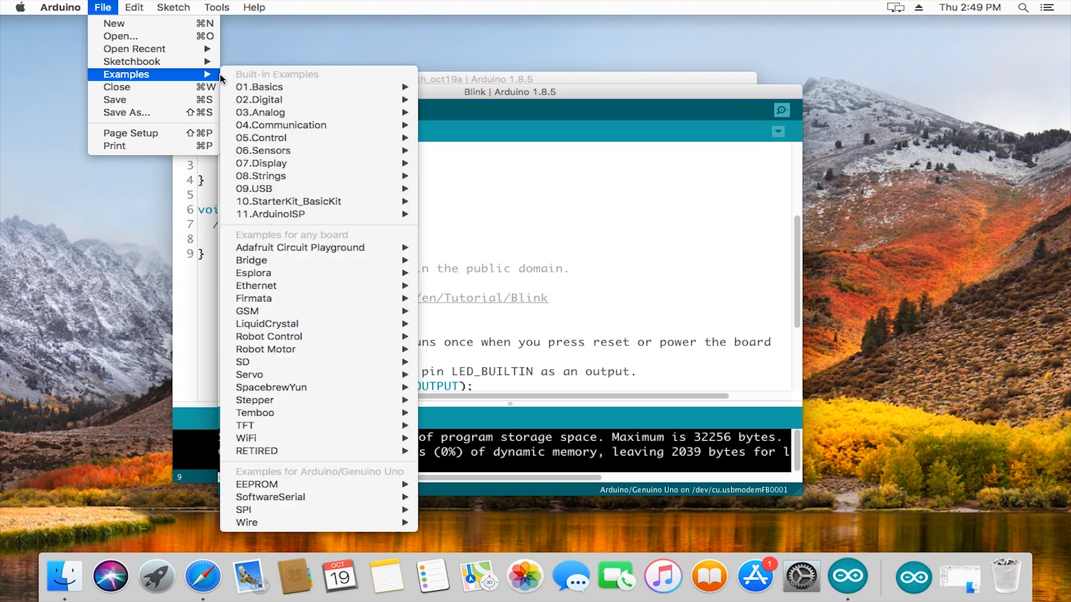
mouse_move(260, 88)
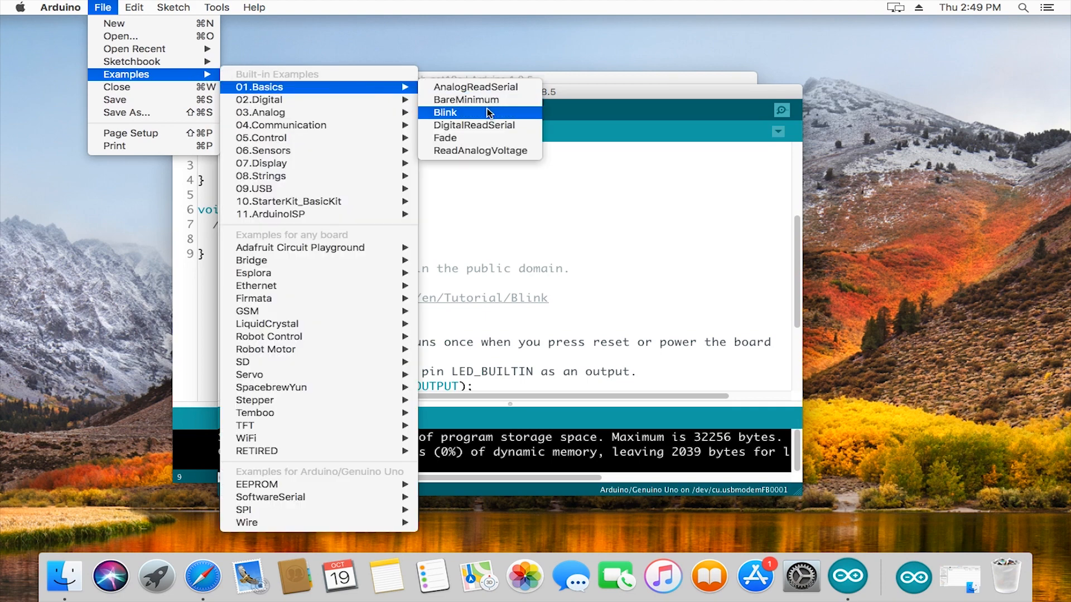
left_click(534, 125)
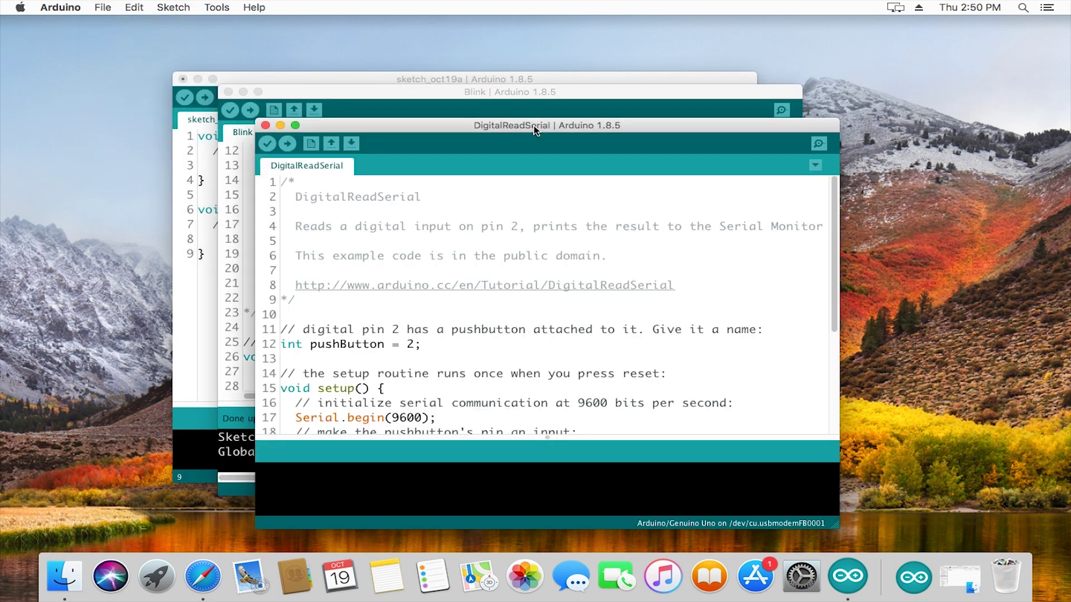
left_click_drag(536, 128, 511, 101)
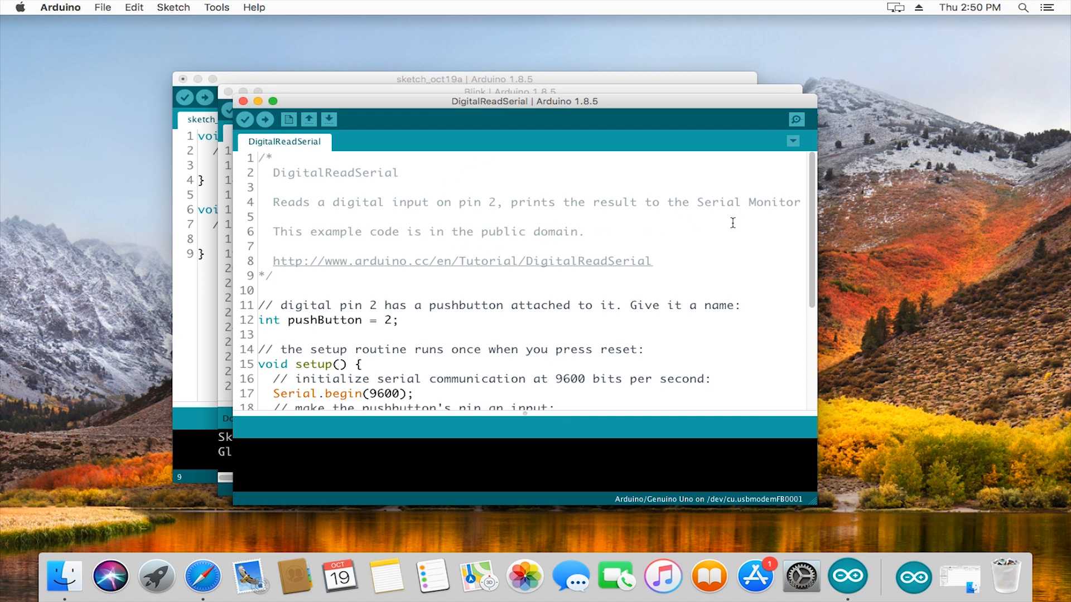
scroll(815, 225, "down", 2)
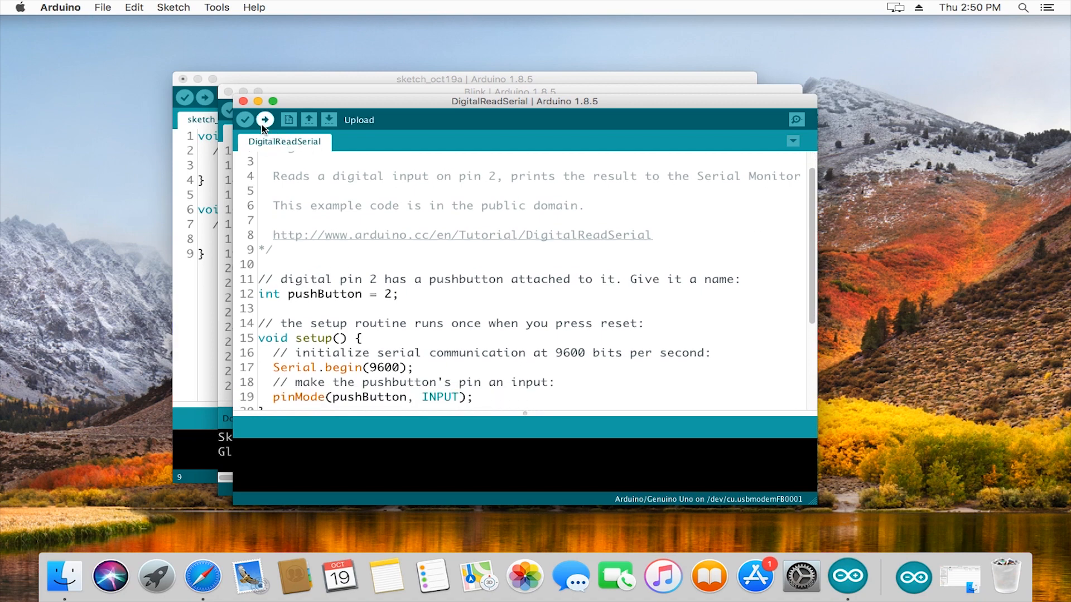
Step: Confirm the Tools board and port settings unchanged, then upload DigitalReadSerial to the Uno
left_click(217, 8)
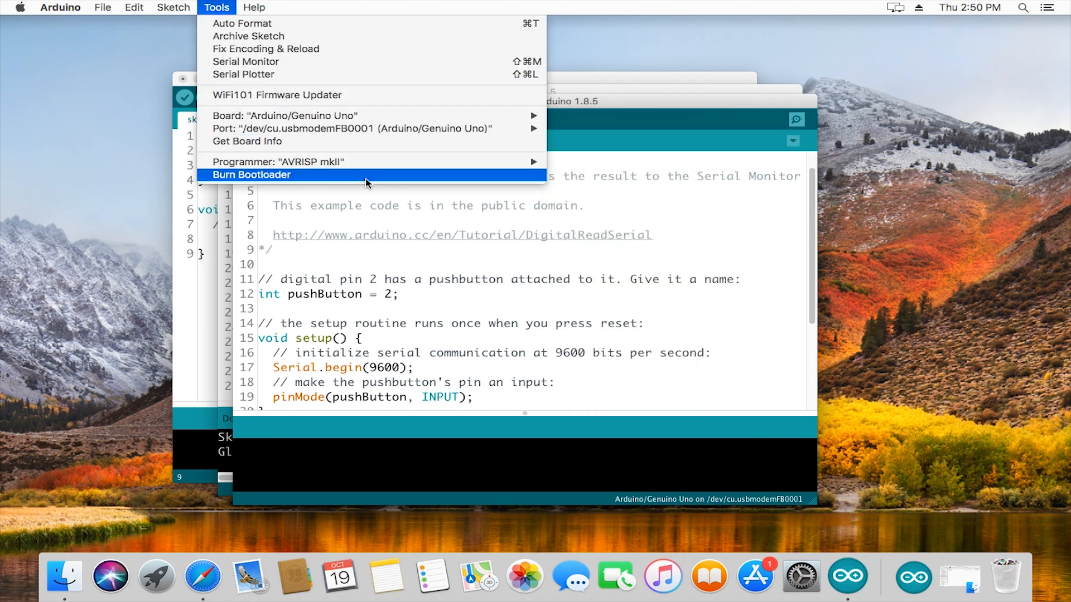
left_click(378, 253)
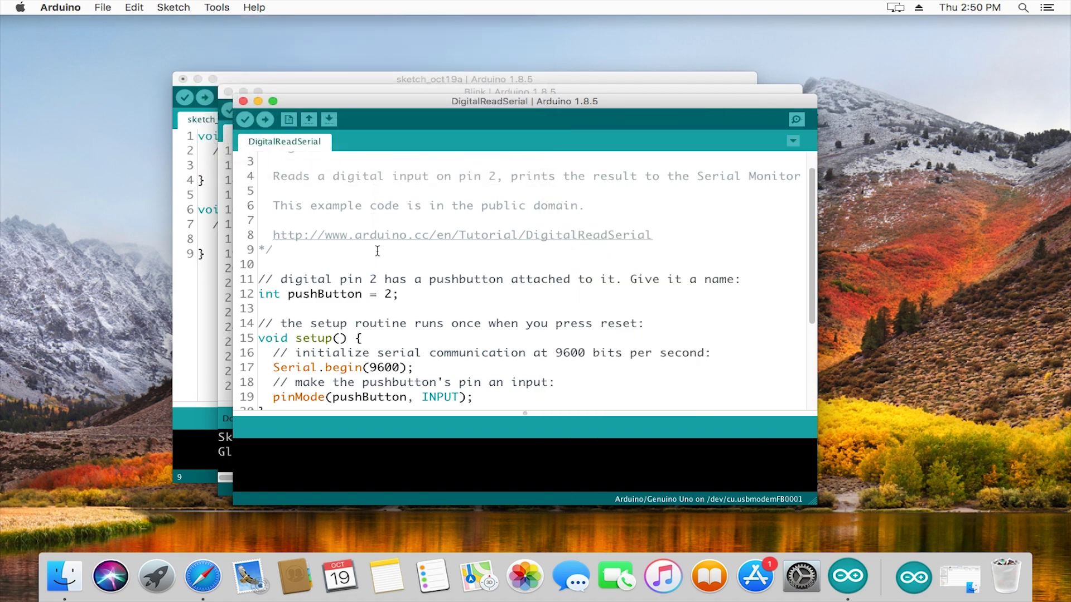
left_click(266, 119)
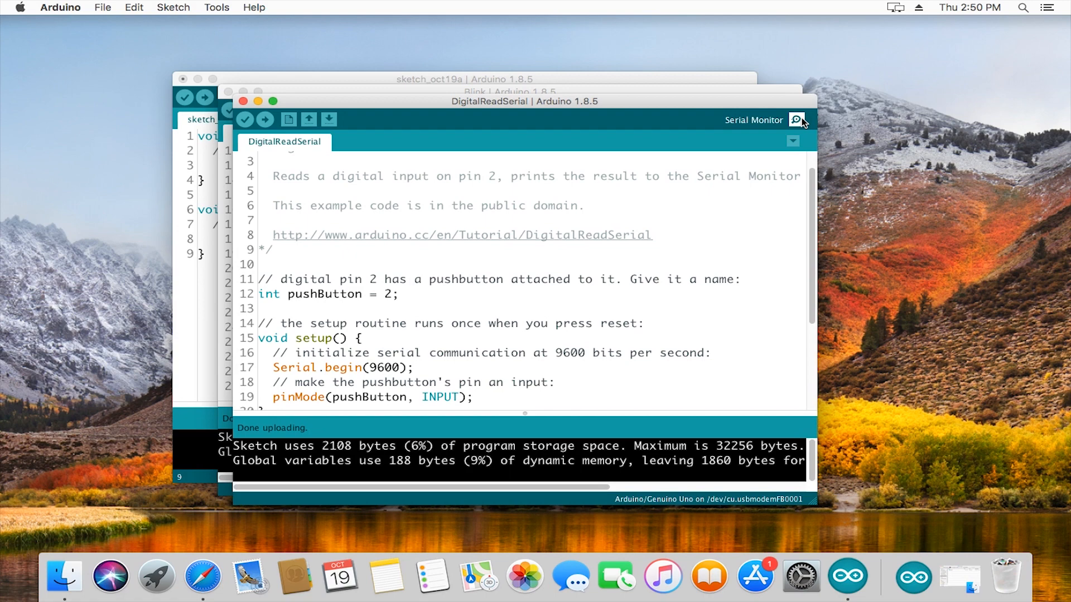
Step: Open the Serial Monitor from Tools and keep its baud rate at 9600
left_click(217, 7)
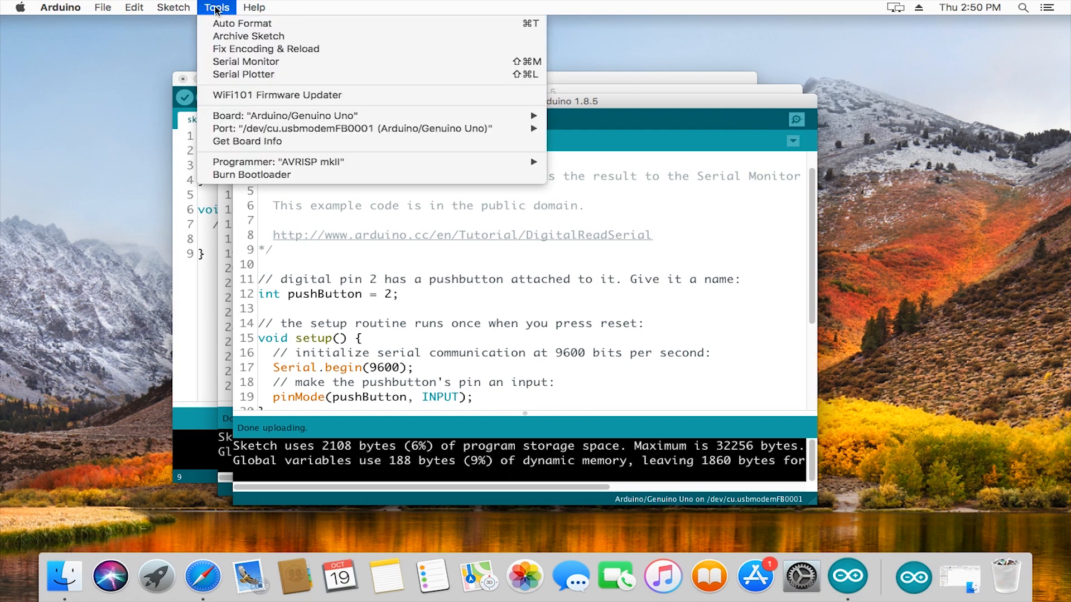
left_click(289, 62)
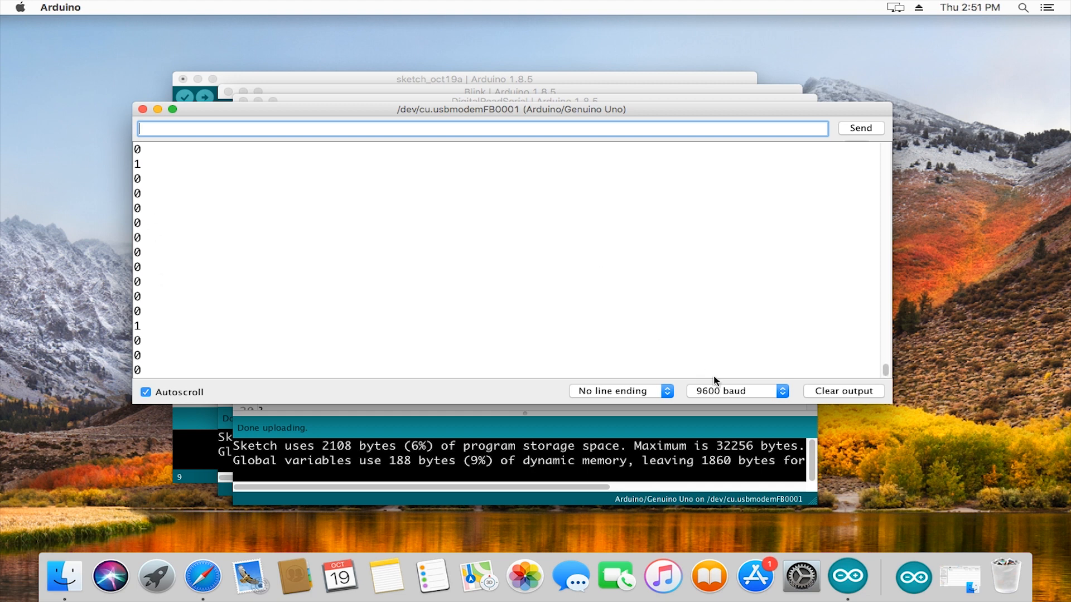
left_click(780, 391)
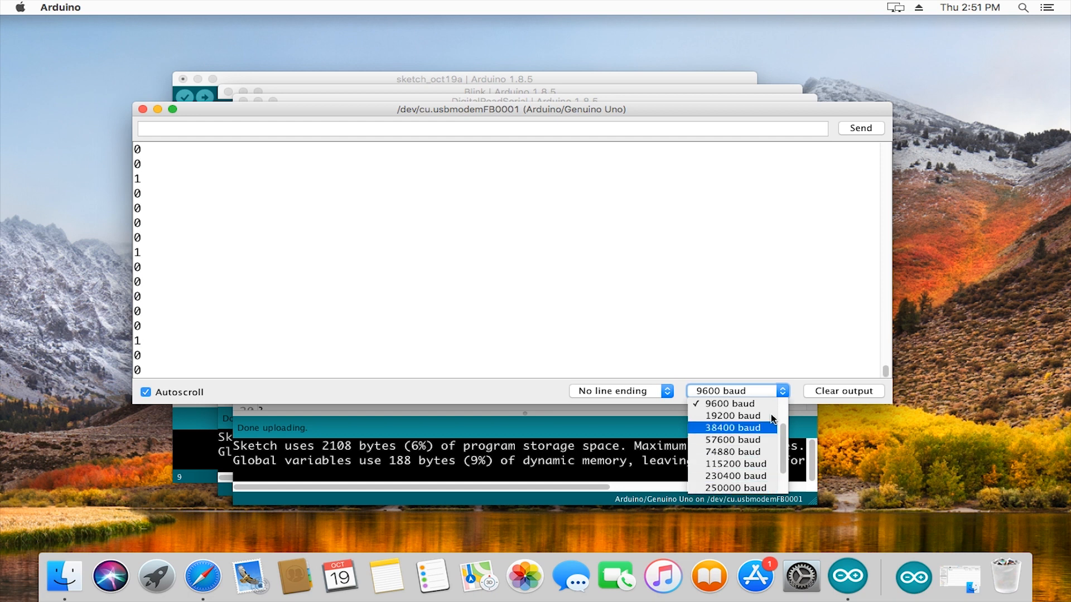
left_click(768, 401)
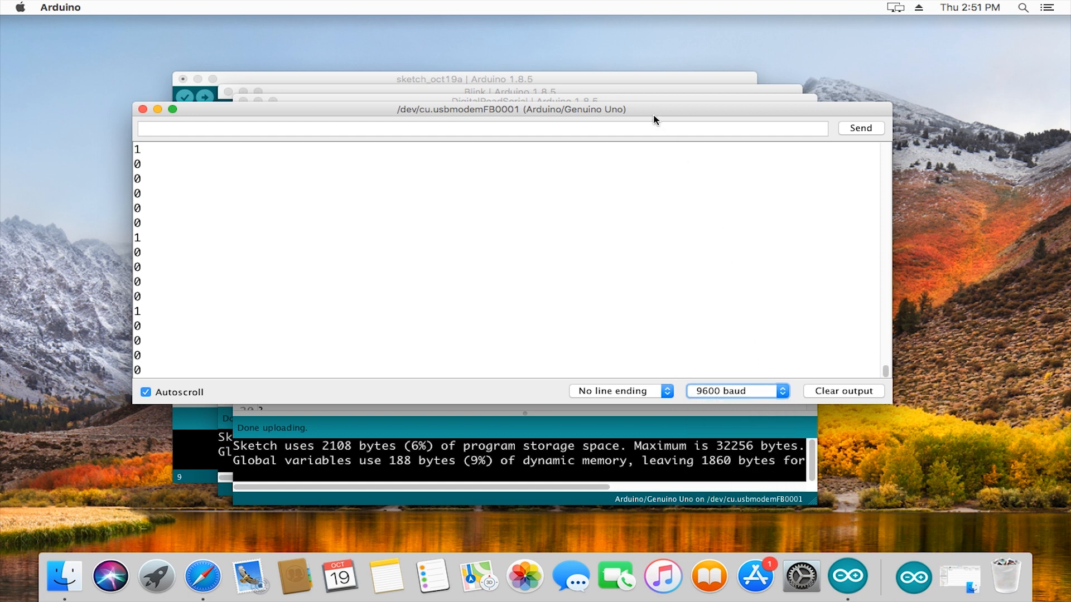
left_click_drag(653, 116, 699, 163)
Step: Highlight Serial.begin(9600) in the sketch to match the monitor, then return to the serial monitor
left_click(670, 104)
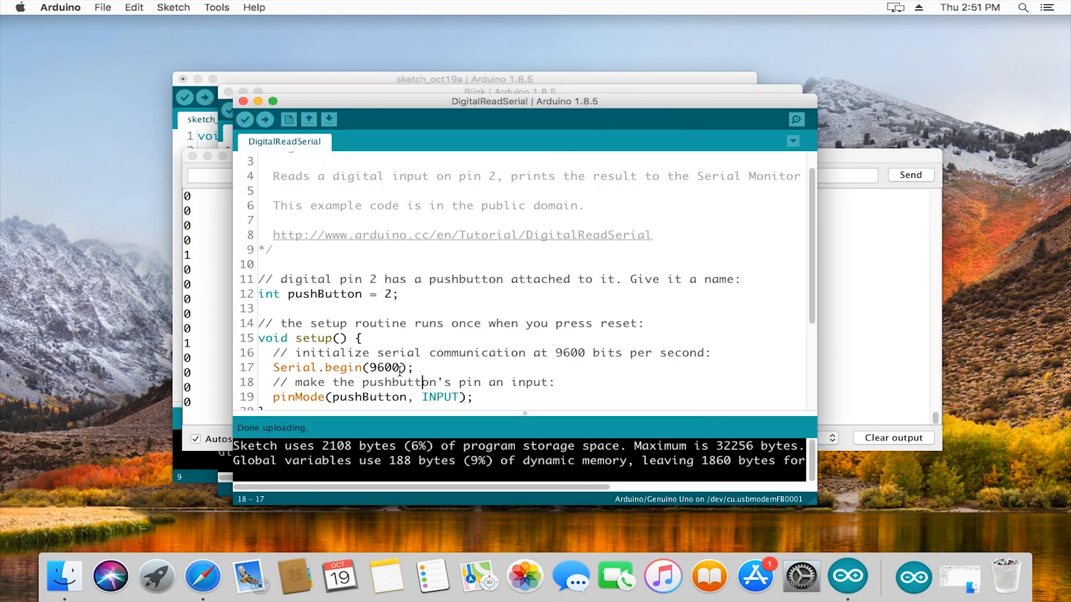
mouse_move(424, 383)
left_mouse_down()
mouse_move(368, 367)
mouse_move(281, 368)
left_mouse_up()
left_click(368, 367)
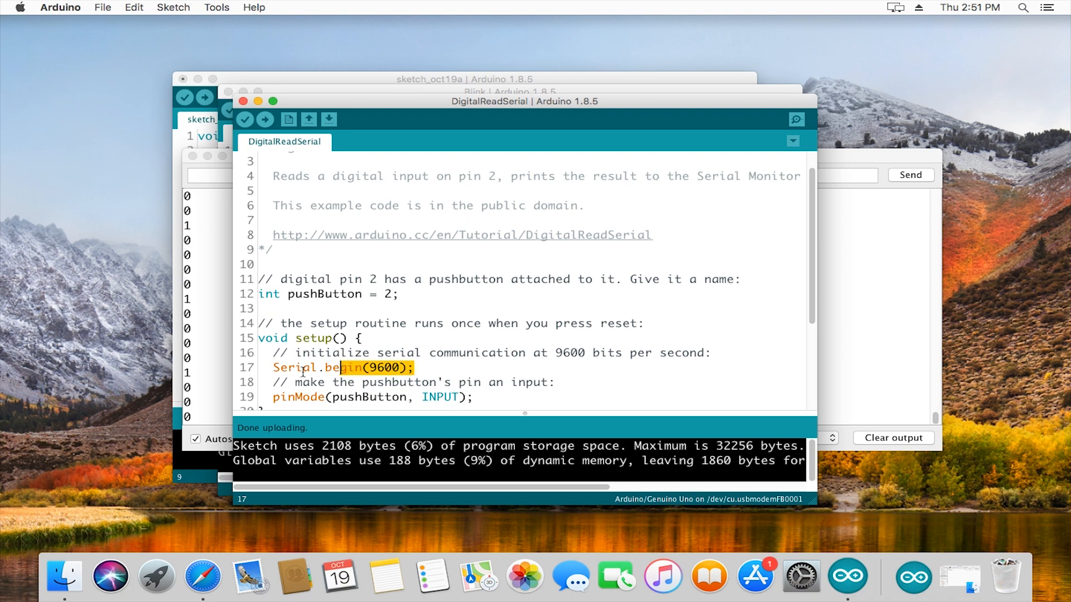
left_click(828, 341)
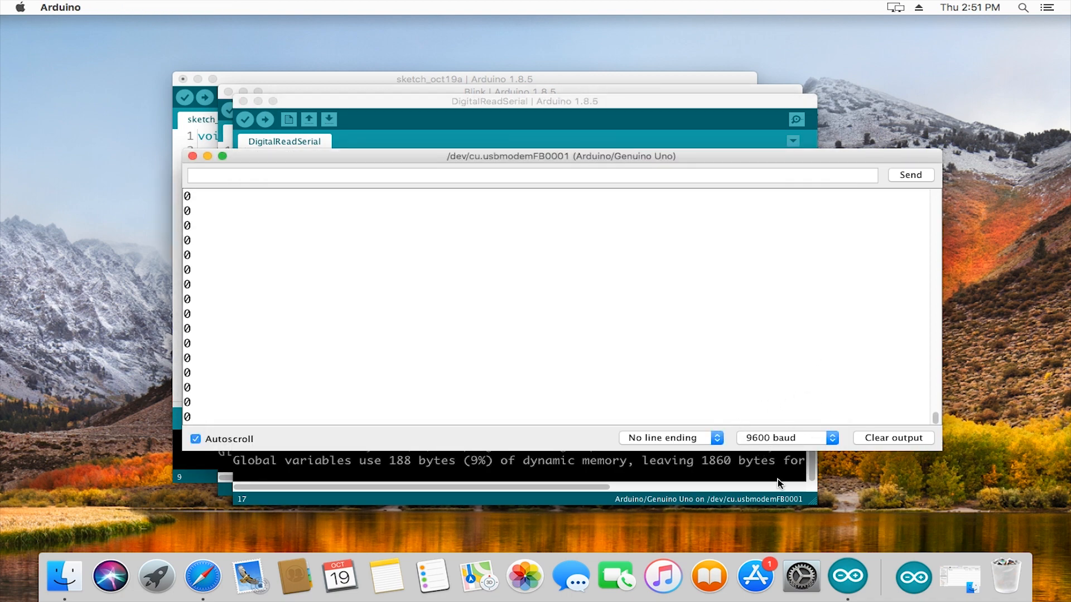
Step: Send several messages from the Serial Monitor, including 'Wow!' and 'Lights ON!!!'
left_click(744, 437)
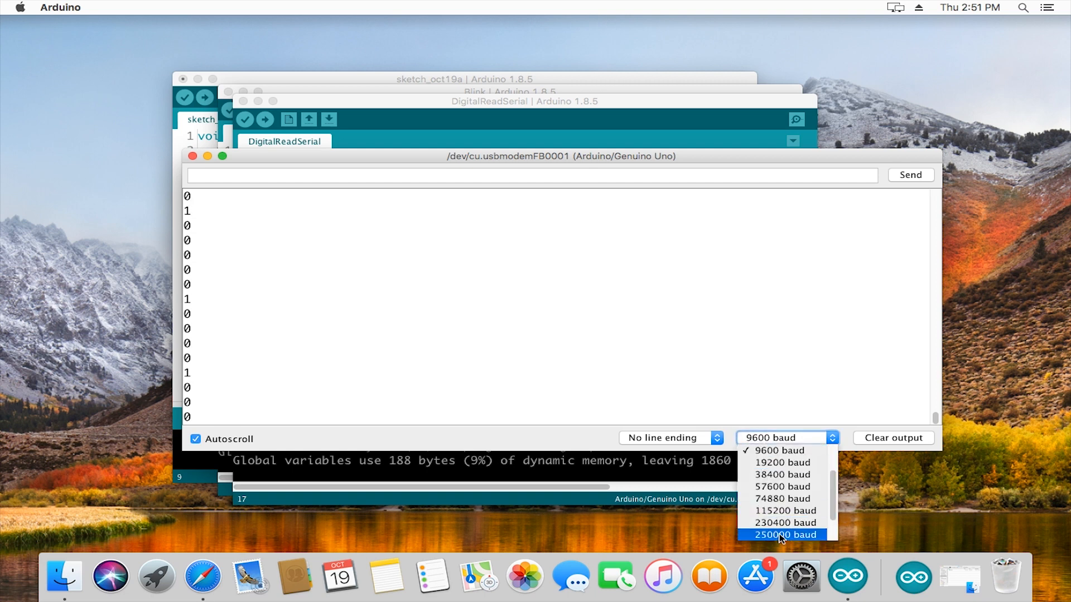
left_click_drag(831, 506, 833, 483)
left_click(296, 181)
type("I can")
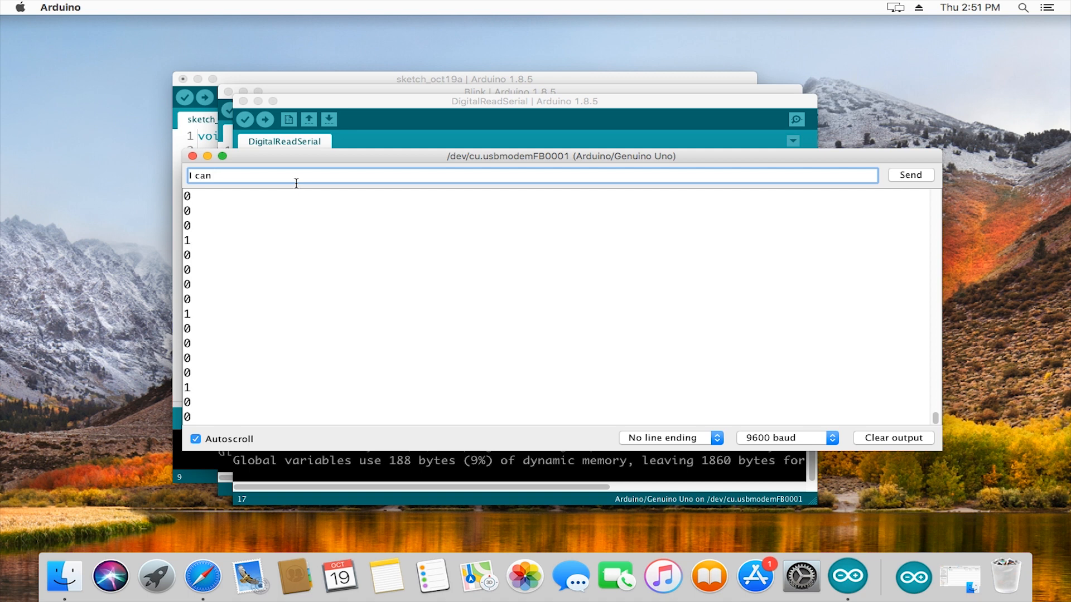
type("type stuff h")
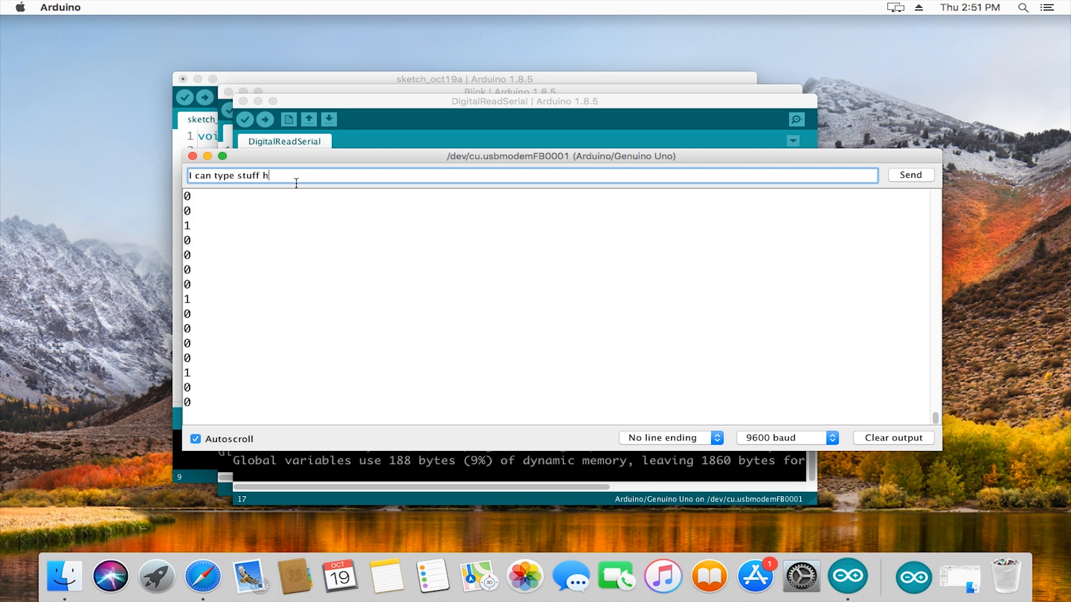
type("ere!")
key("Return")
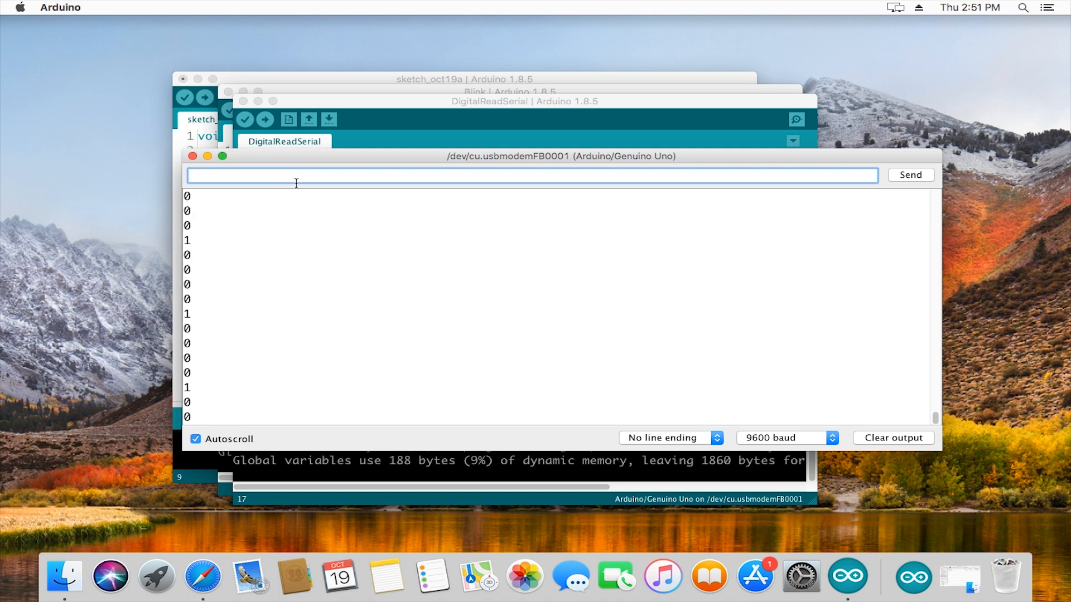
type("And sen")
type("d it to the A")
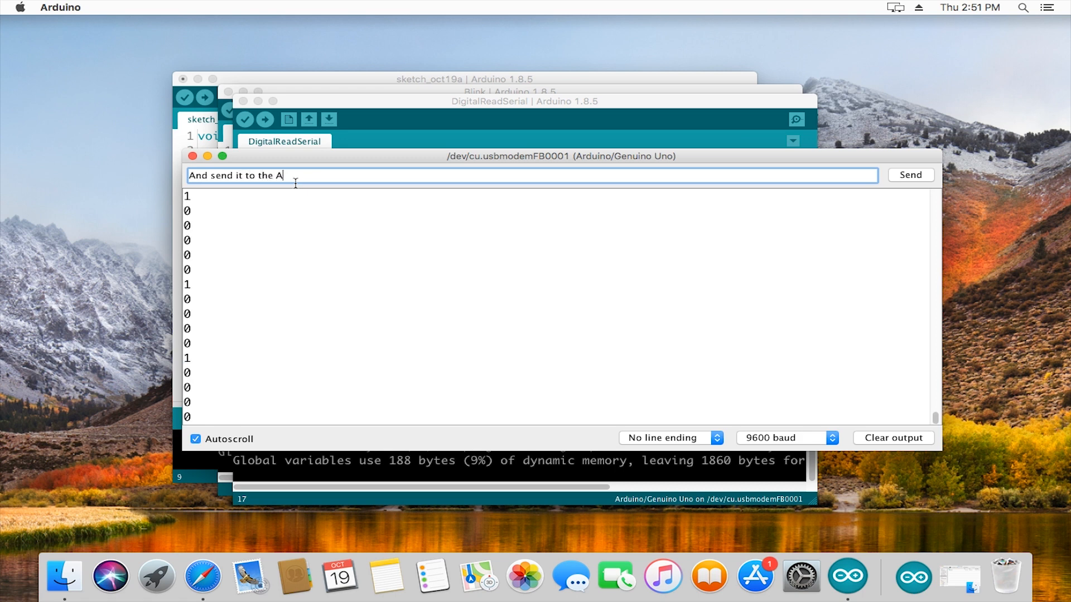
type("rduino!")
key("Return")
type("Wow!")
key("Return")
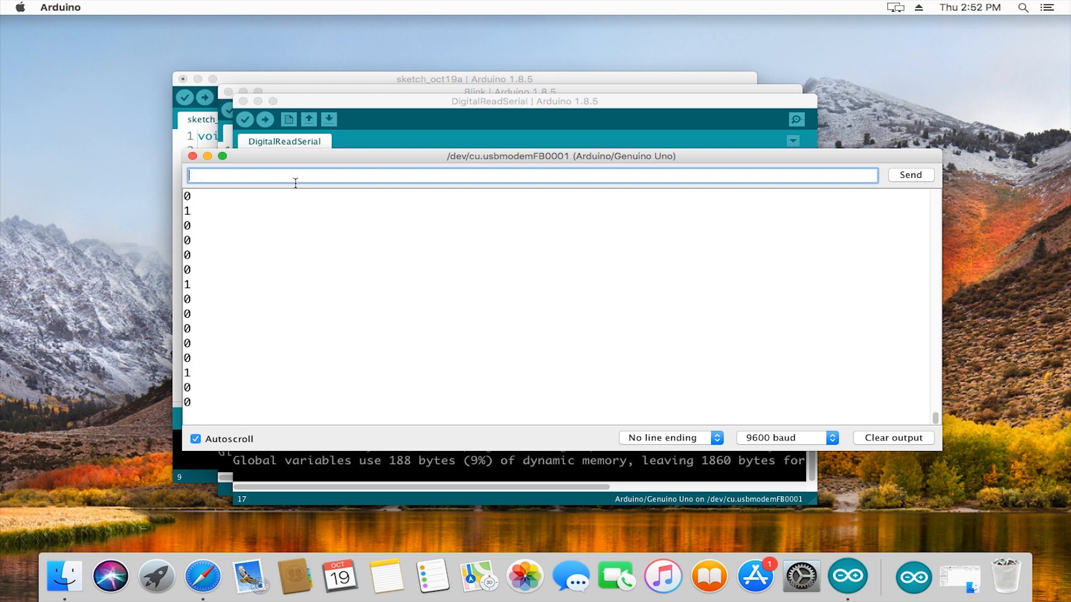
type("Lights ON!!")
type("!!!!")
key("Return")
type("Ligh")
type("ts off!!")
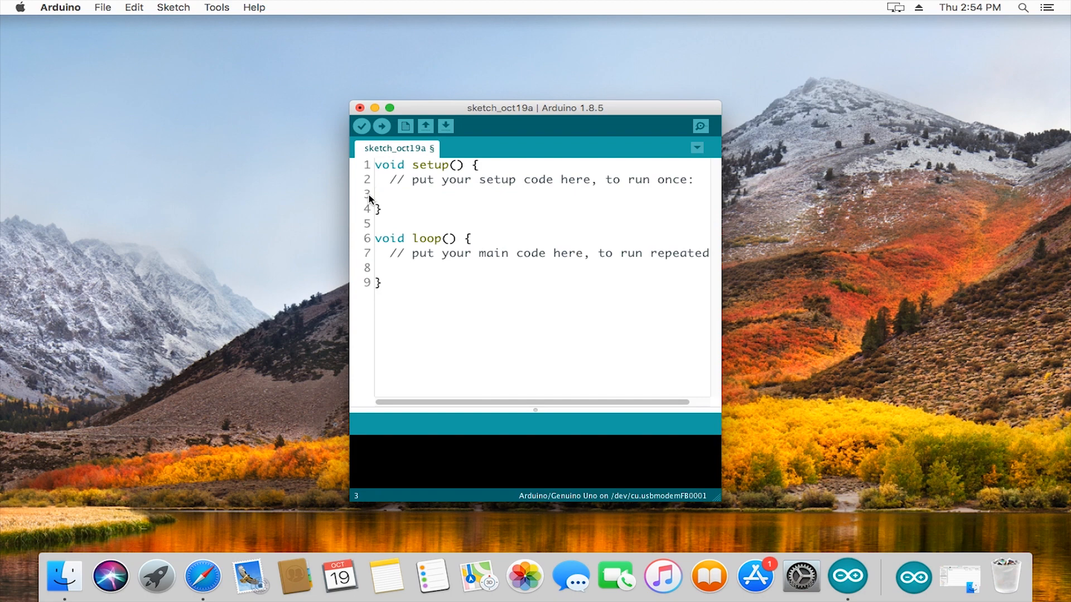
Step: Show the Include Library submenu from the Sketch menu over the blank sketch
left_click(172, 8)
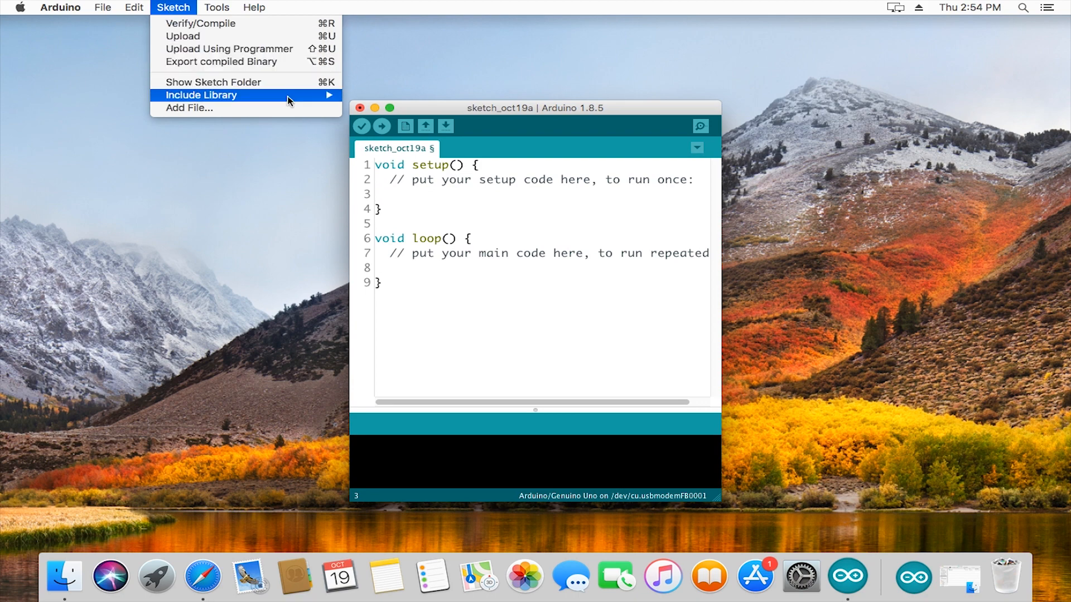
mouse_move(201, 95)
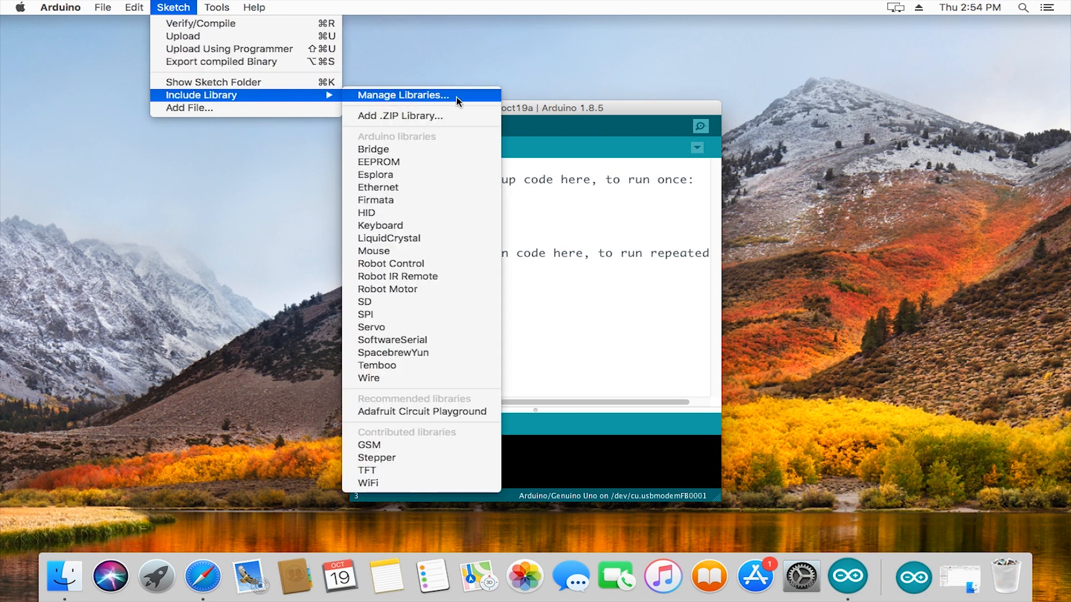
Step: Install U8glib by oliver from the Library Manager after searching 'u8glib', then close it
left_click(466, 100)
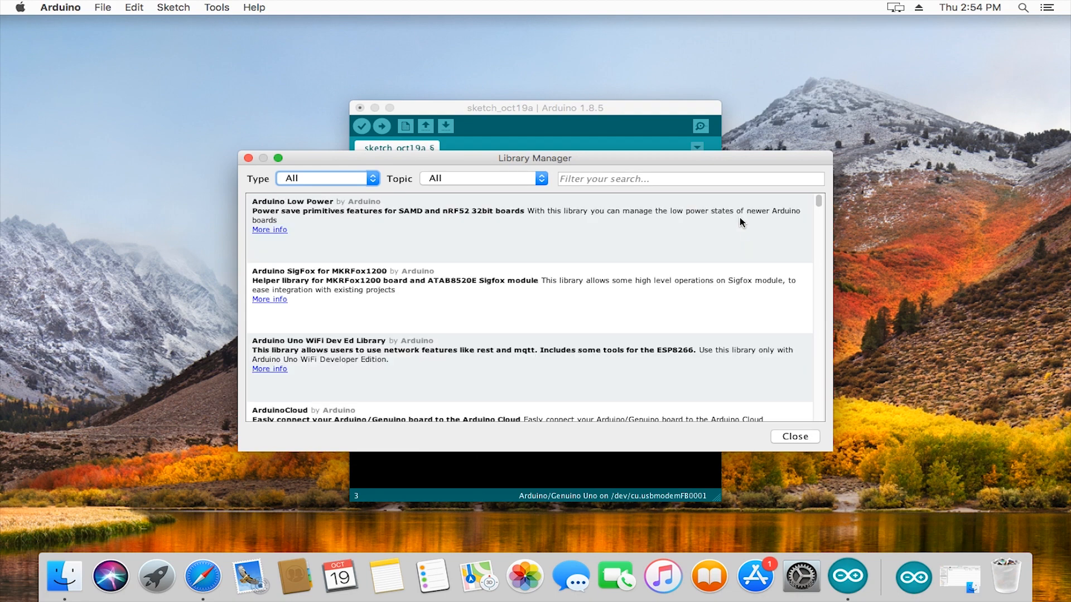
left_click(628, 177)
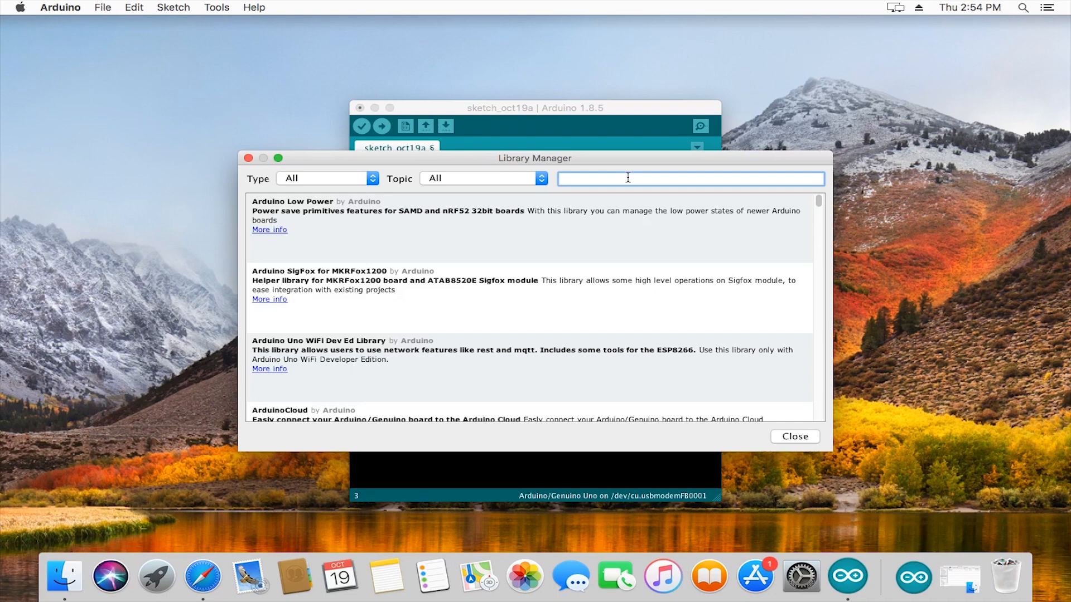
type("u8")
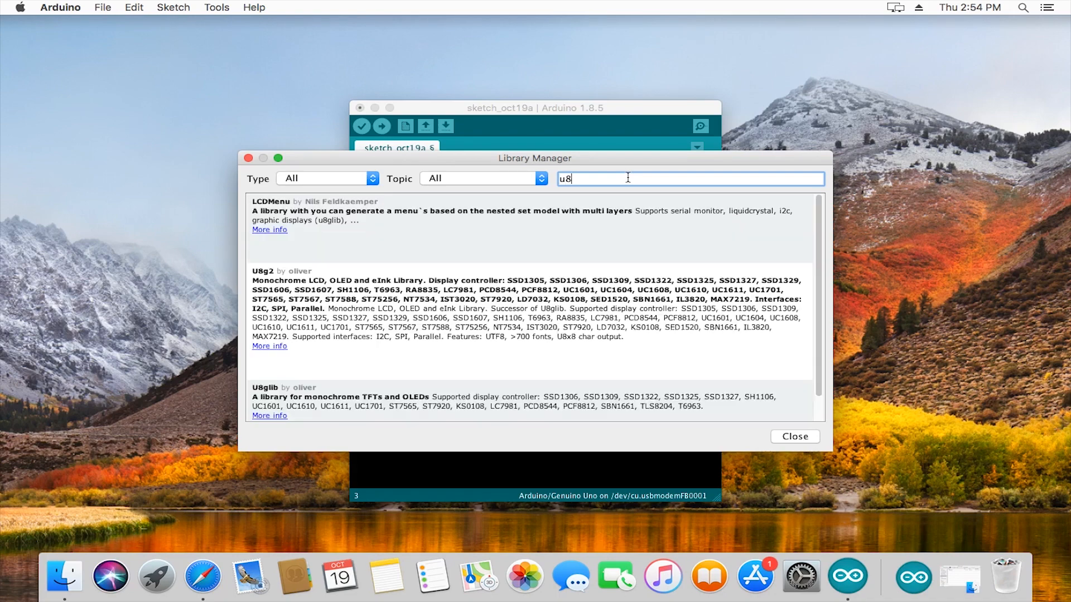
type("glib")
left_click(628, 402)
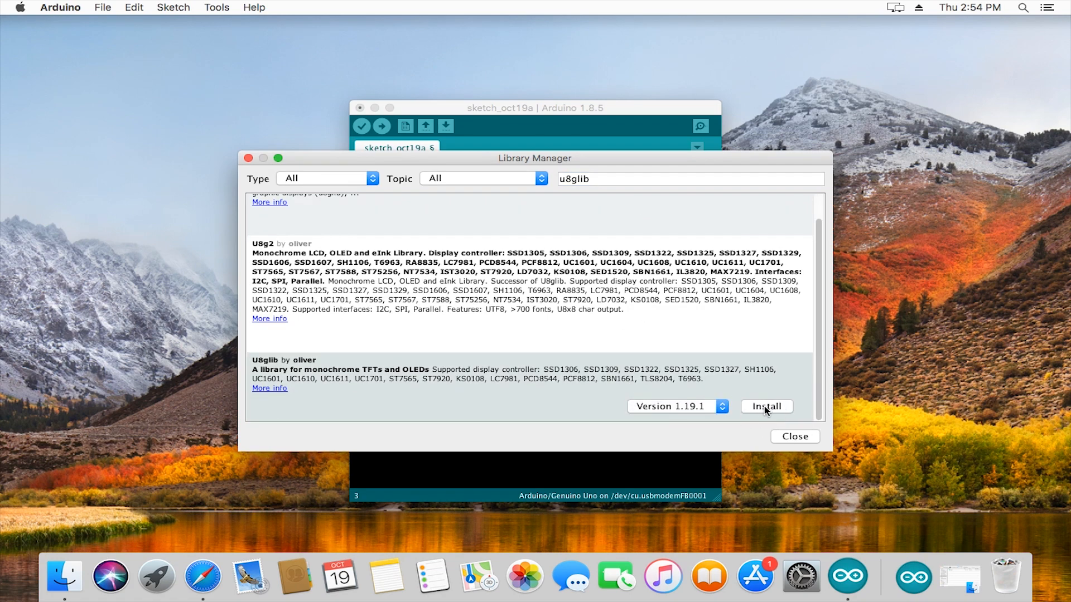
left_click(778, 407)
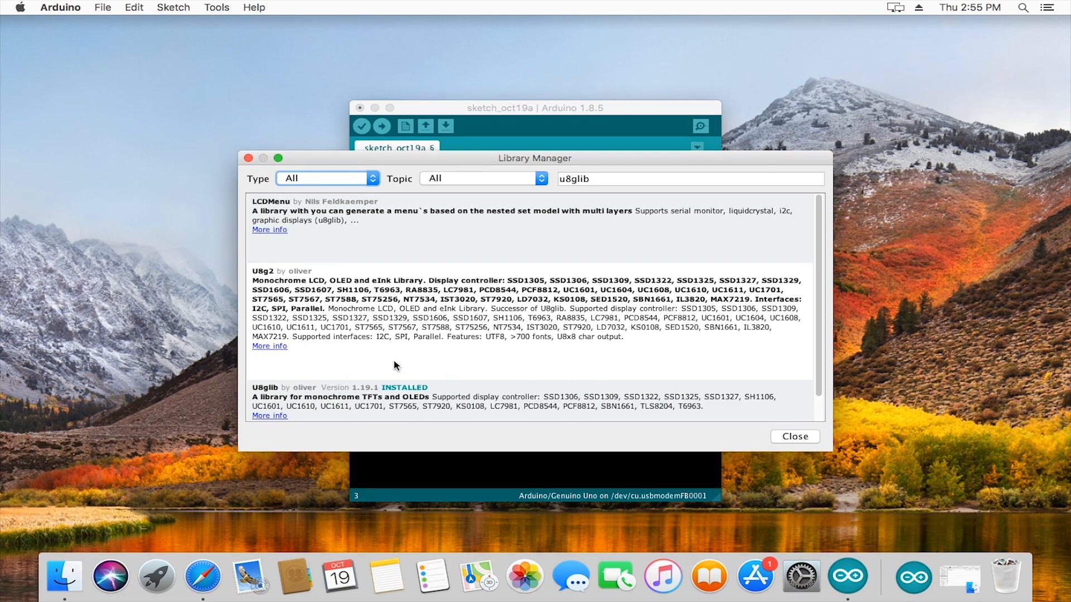
left_click(795, 437)
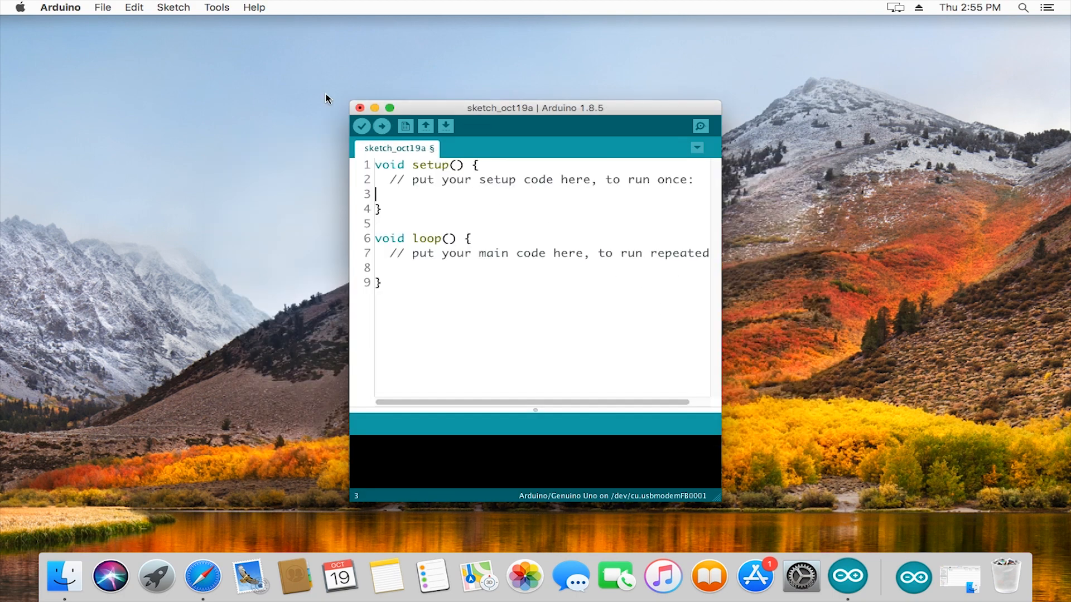
Step: Include U8glib.h in the sketch, then browse the U8glib examples without choosing one
left_click(171, 9)
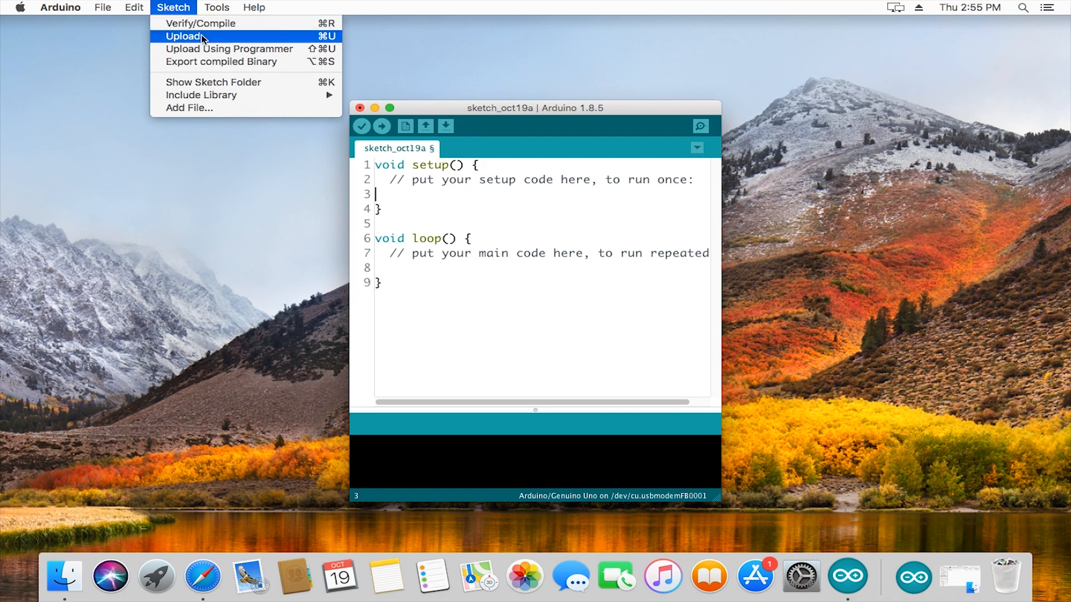
mouse_move(201, 94)
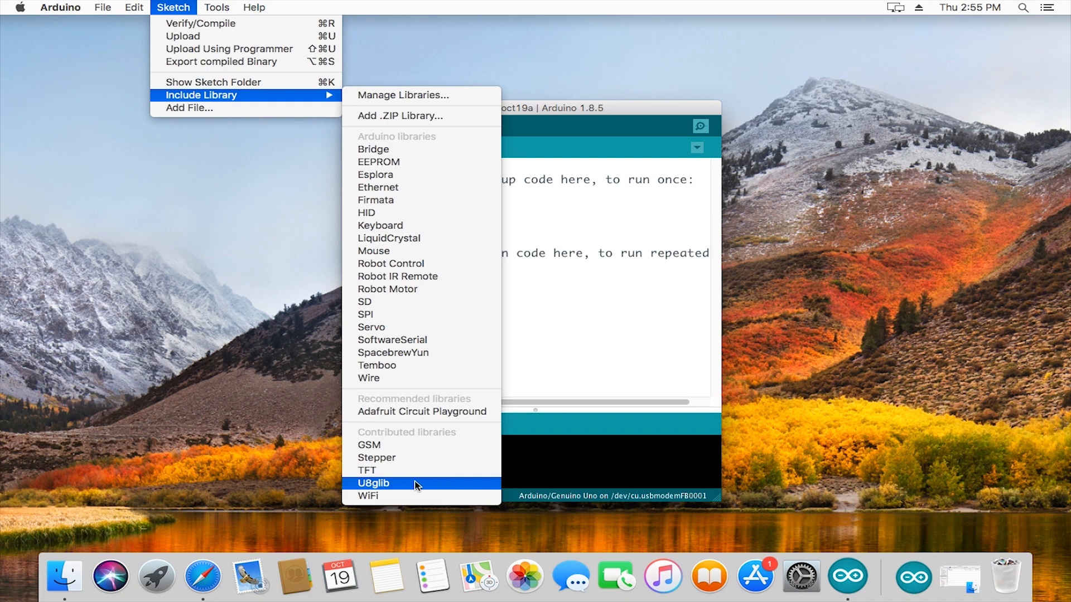
left_click(454, 484)
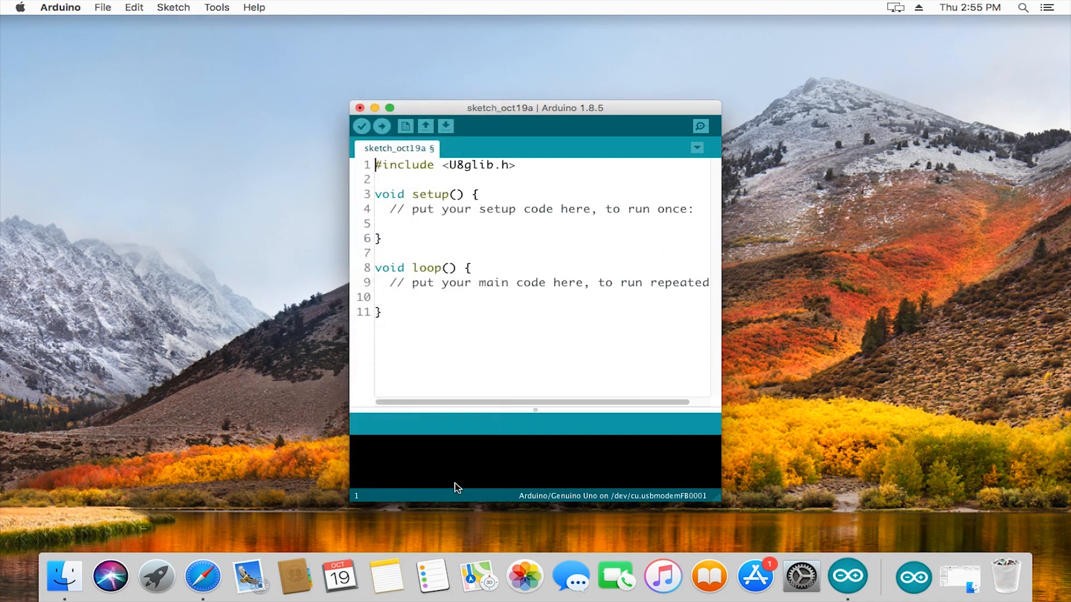
left_click(102, 7)
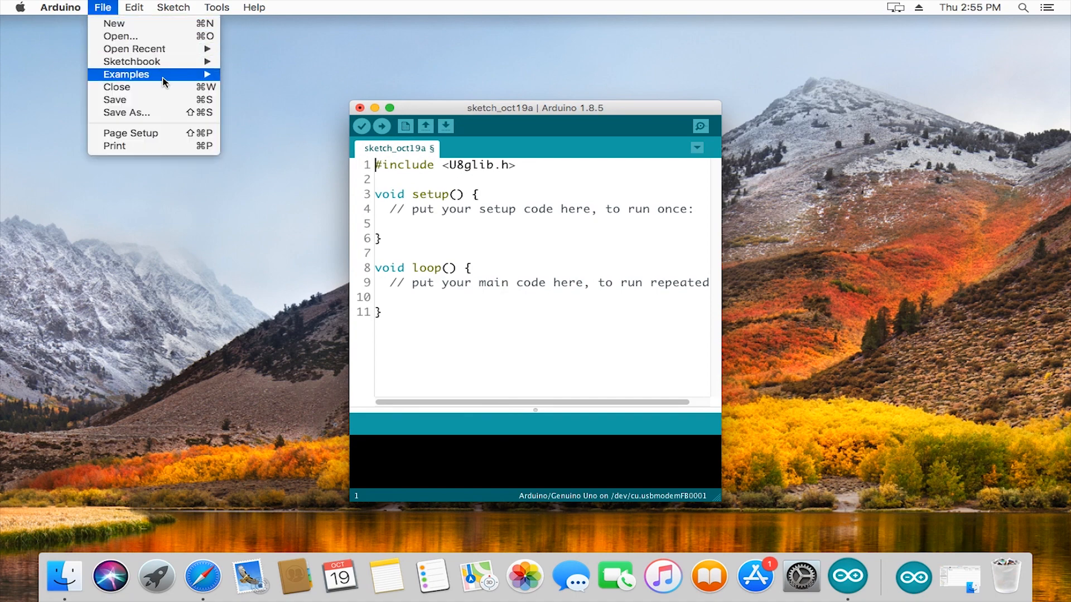
mouse_move(127, 74)
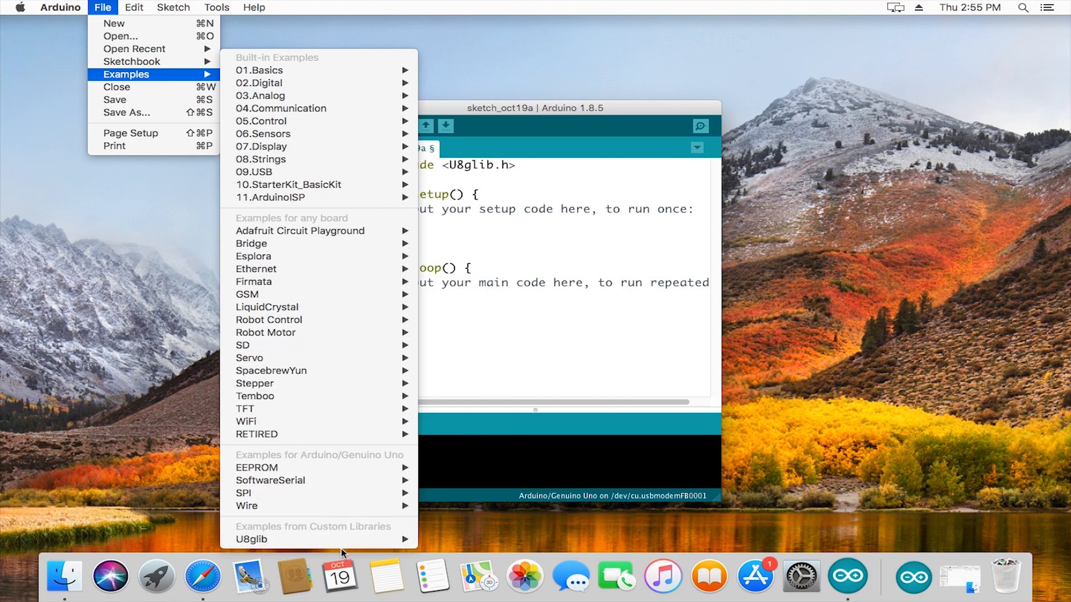
mouse_move(318, 540)
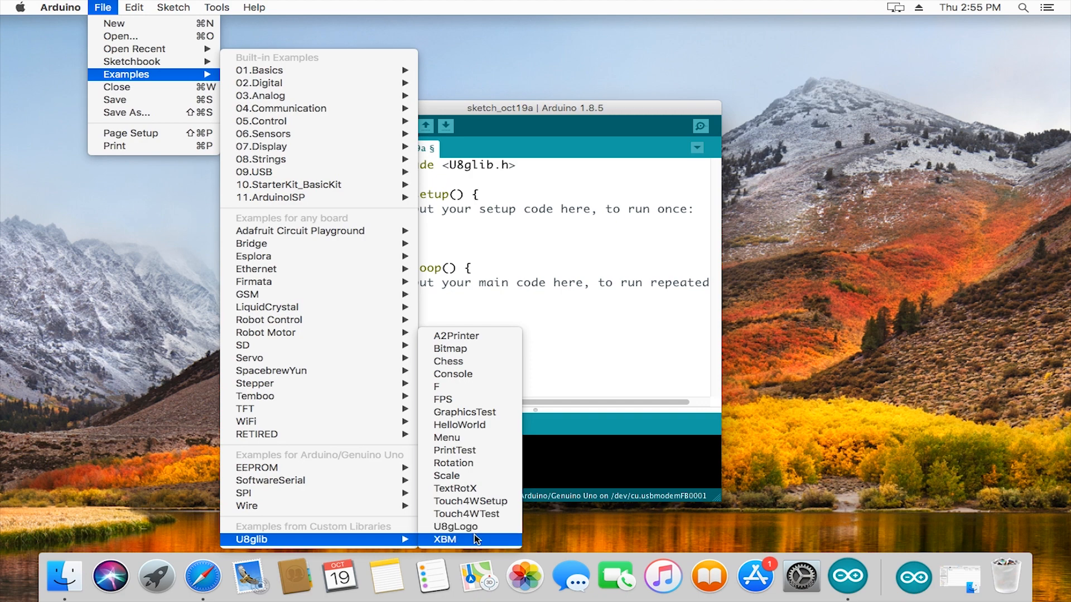
left_click(654, 384)
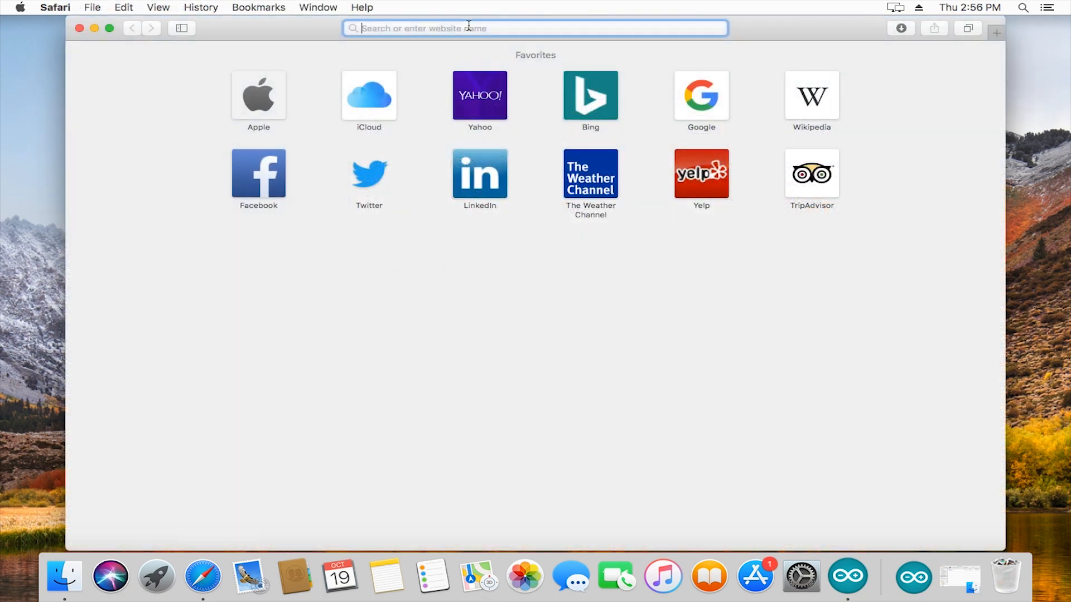
type("learning.thim")
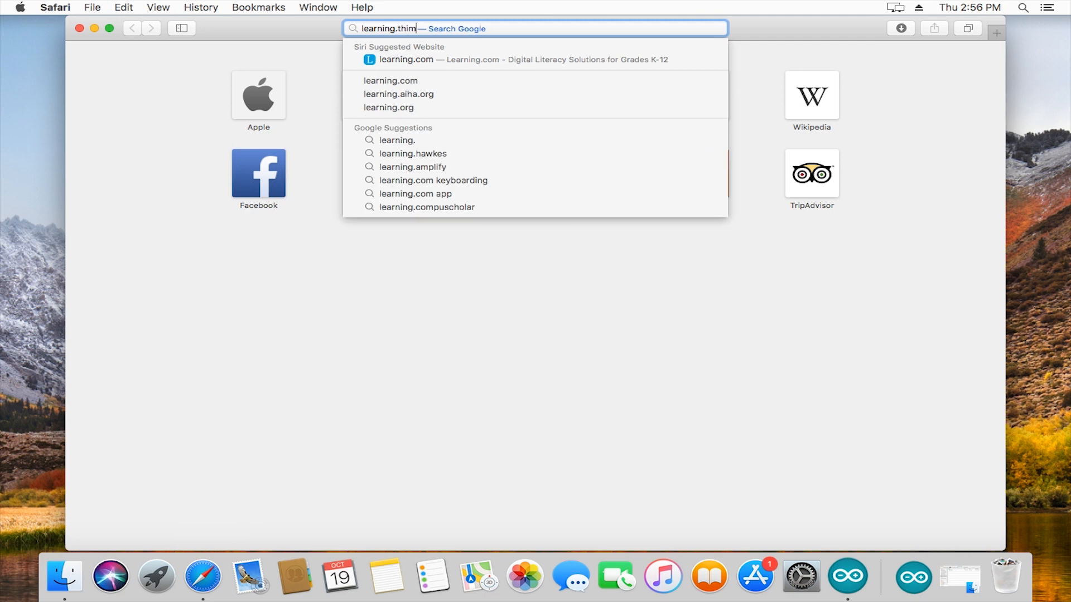
type("ble.io")
Step: Load learning.thimble.io in Safari
key("Return")
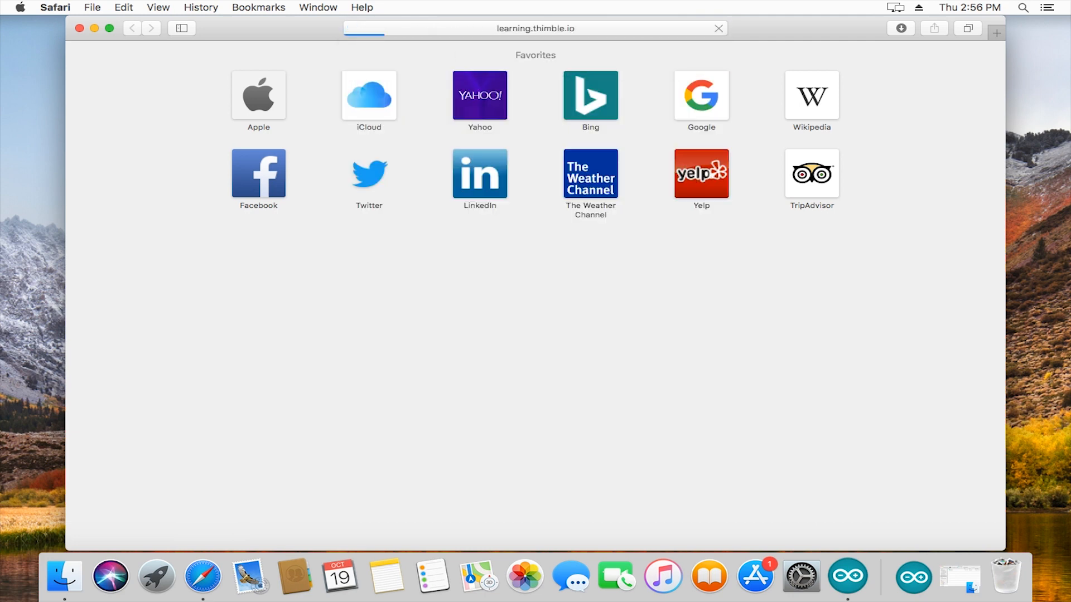